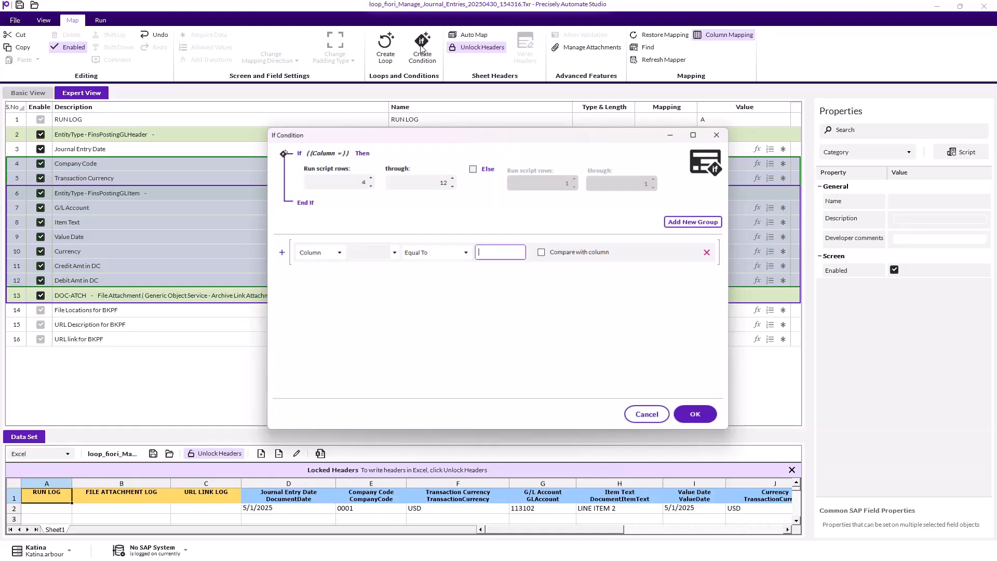
{"action": "left_click", "coordinate": [338, 253]}
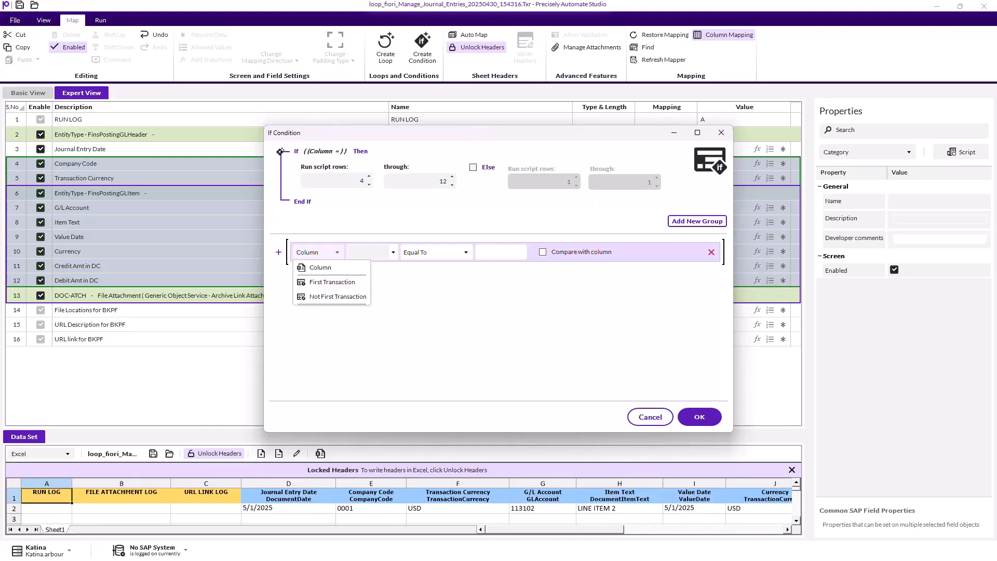
{"action": "left_click", "coordinate": [335, 268]}
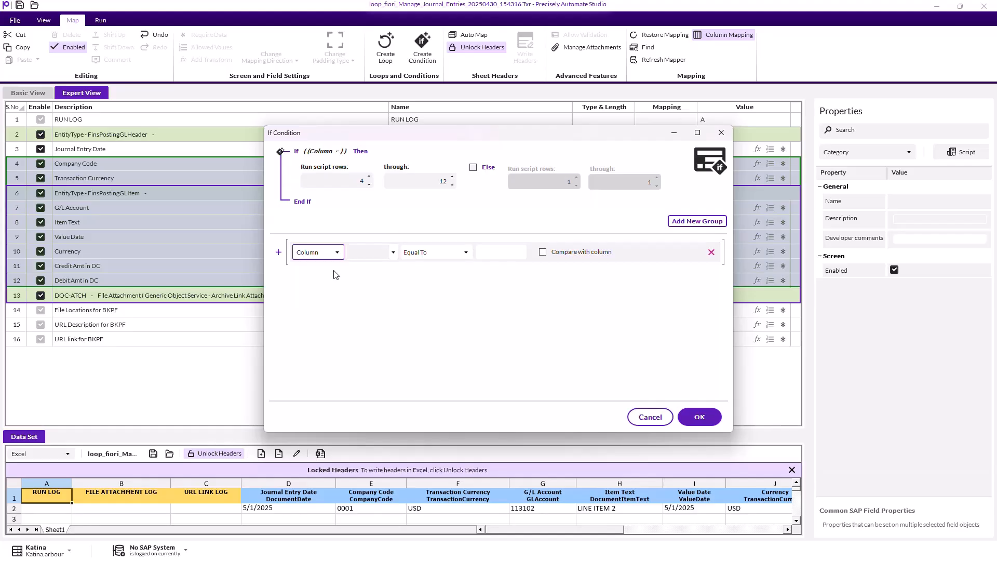
{"action": "left_click", "coordinate": [467, 254]}
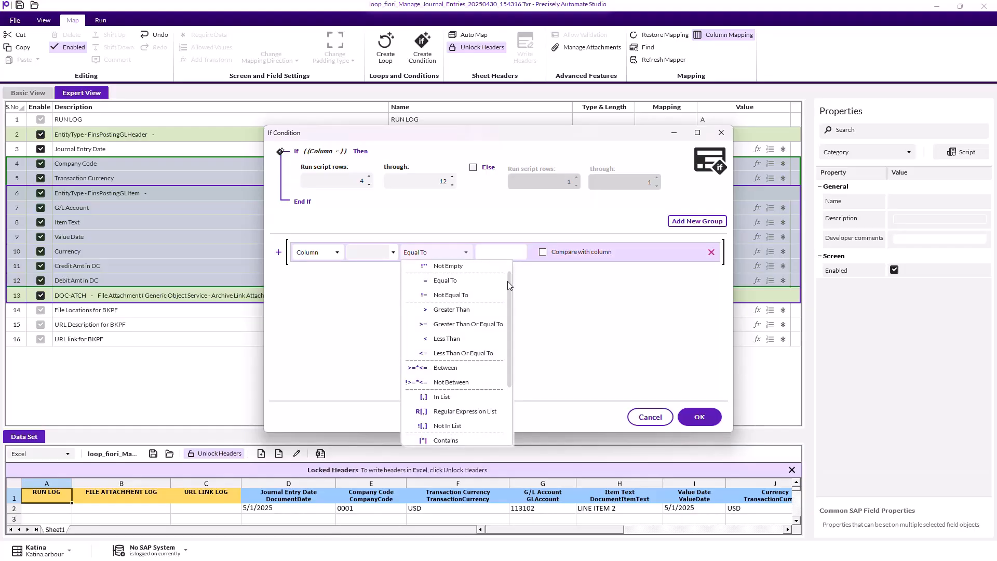
{"action": "left_click_drag", "start_coordinate": [509, 286], "coordinate": [528, 276]}
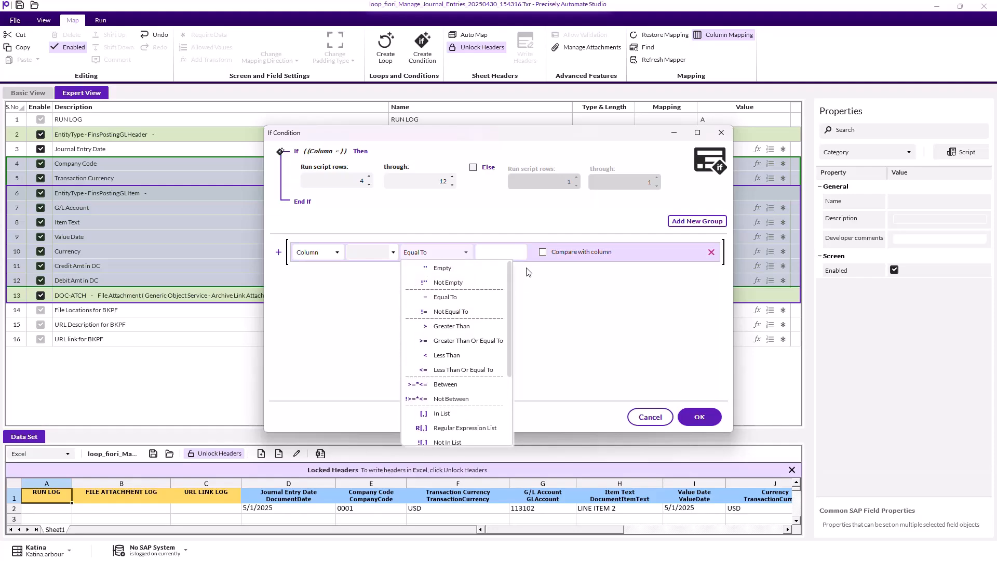
{"action": "left_click", "coordinate": [527, 272]}
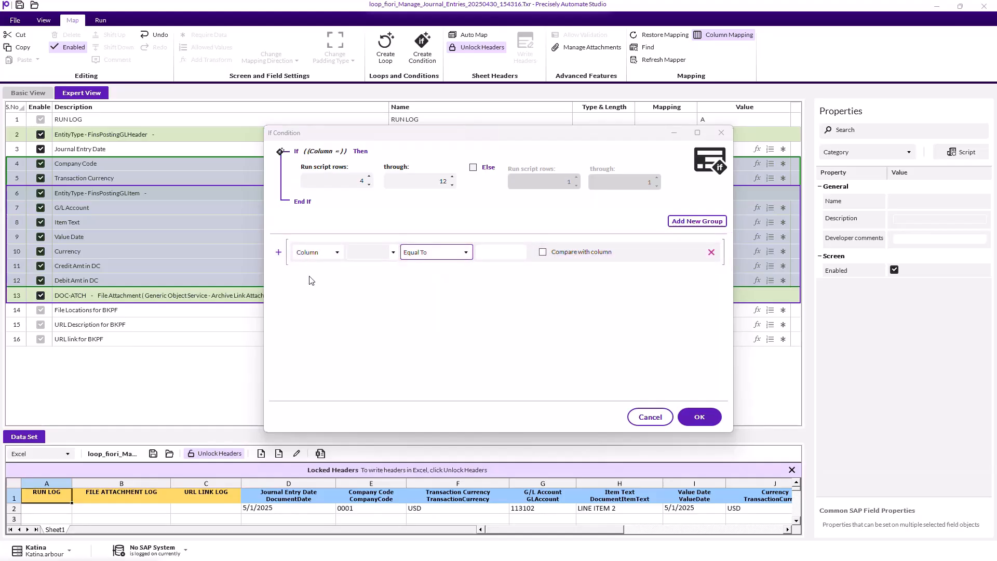
Step: Base the If condition for script rows 4 through 12 on column E, CompanyCode
{"action": "left_click", "coordinate": [337, 253]}
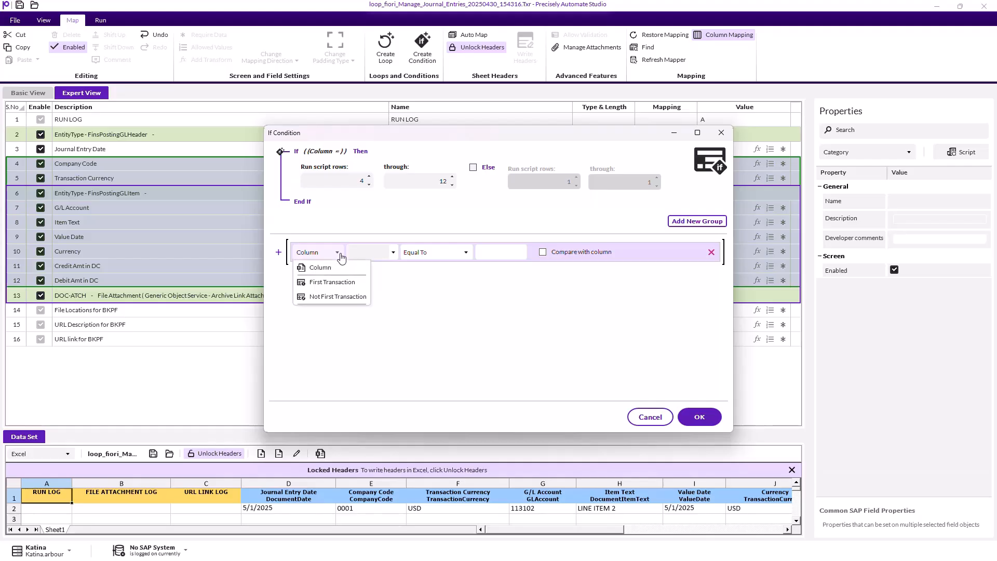
{"action": "left_click", "coordinate": [338, 269]}
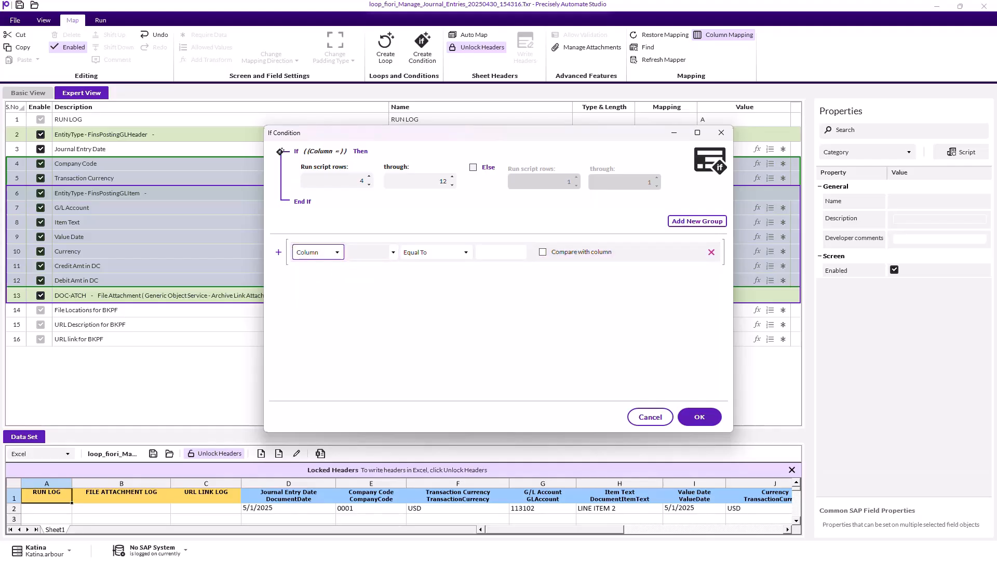
{"action": "left_click", "coordinate": [394, 255]}
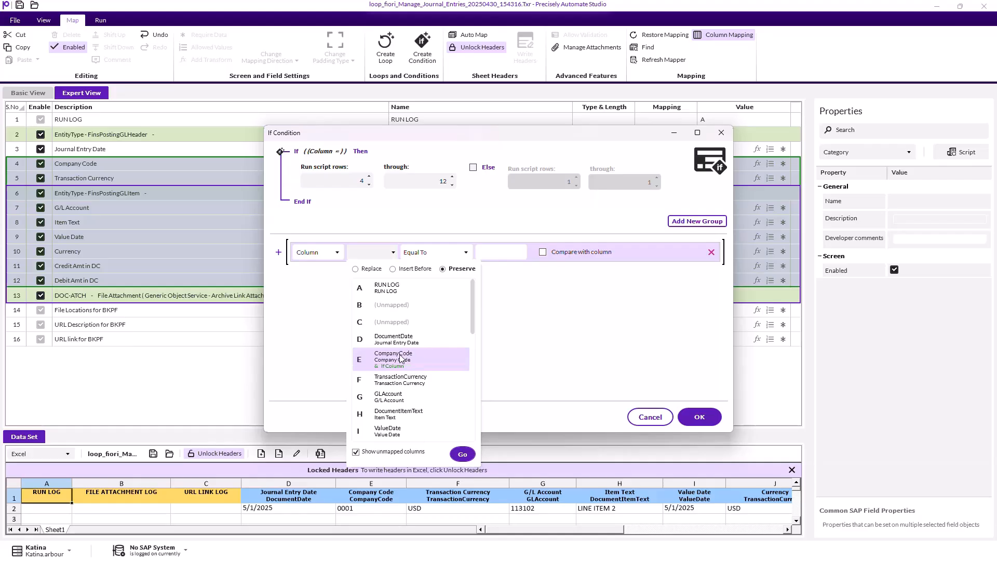
{"action": "left_click", "coordinate": [434, 363]}
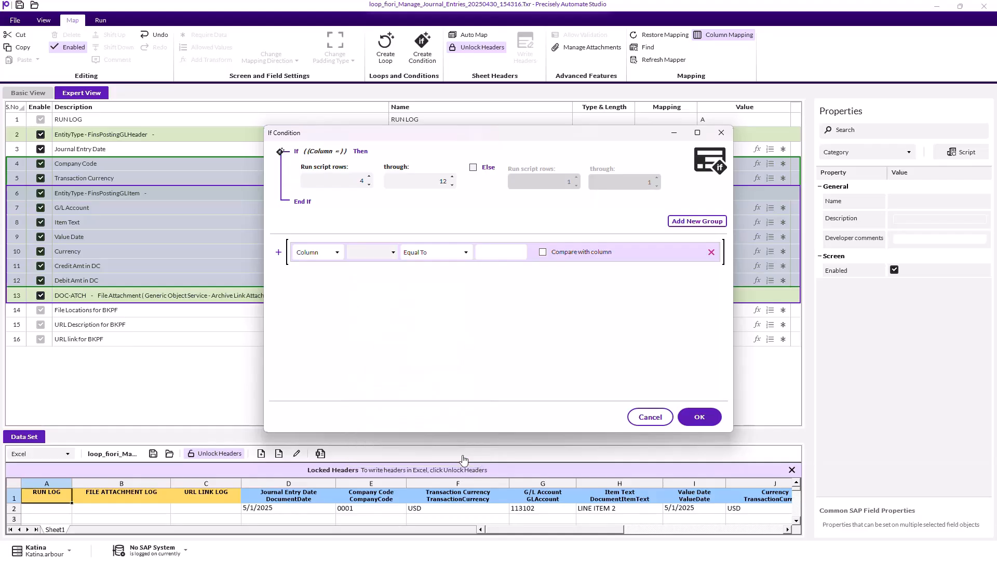
{"action": "left_click", "coordinate": [462, 454]}
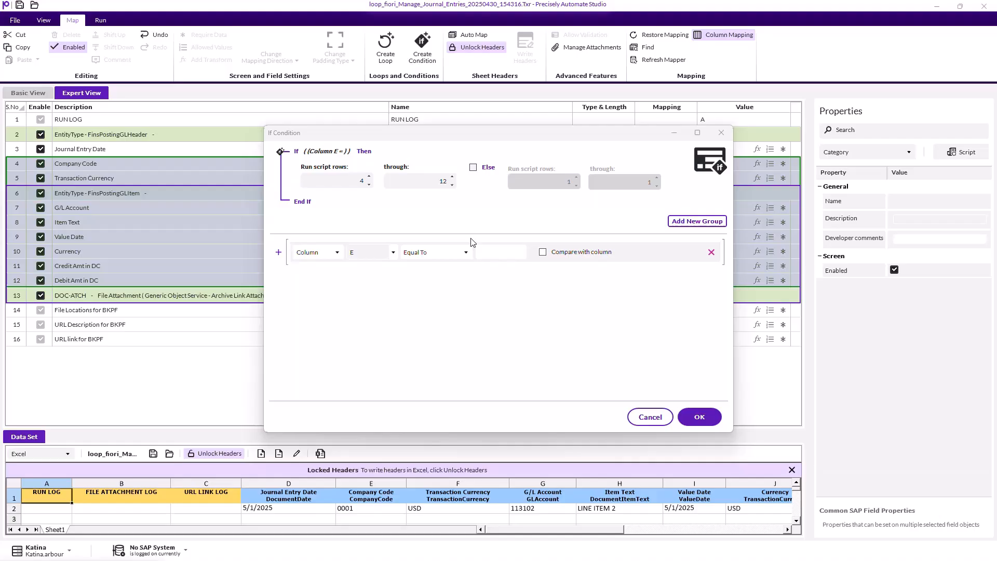
Step: Make the condition require column E to be Equal To 0001 and apply it to the script
{"action": "left_click", "coordinate": [466, 253]}
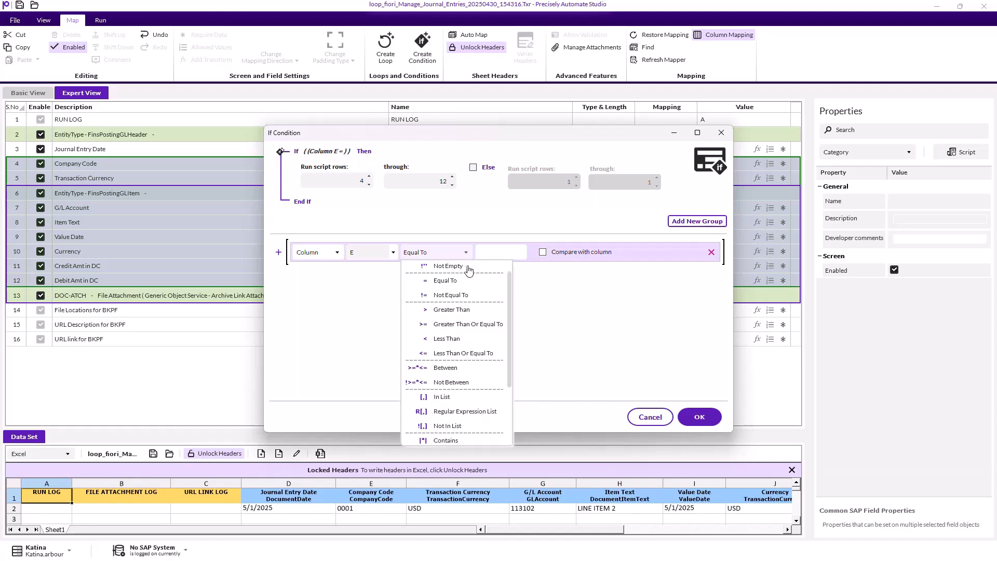
{"action": "left_click", "coordinate": [452, 283]}
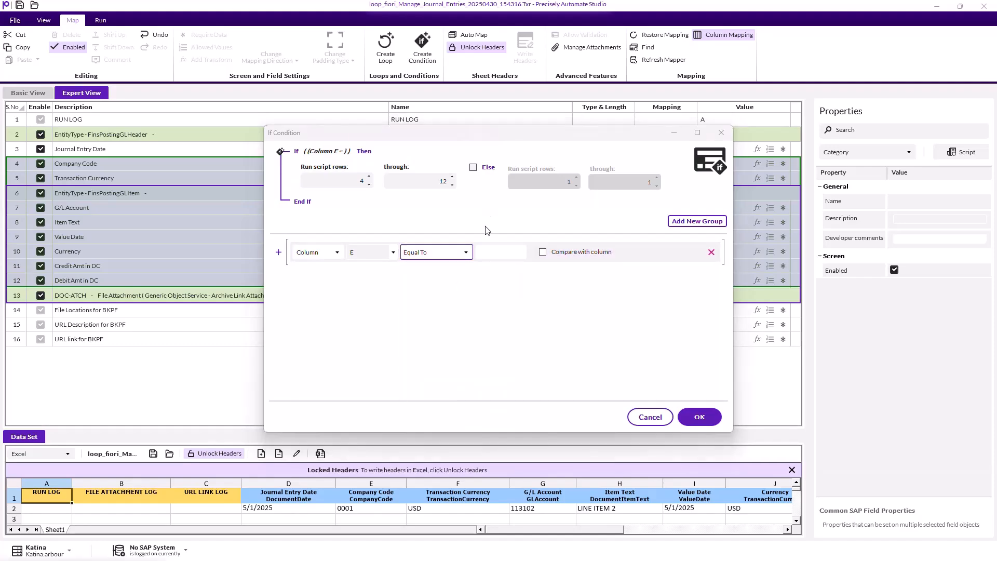
{"action": "left_click", "coordinate": [487, 252]}
{"action": "type", "text": "0"}
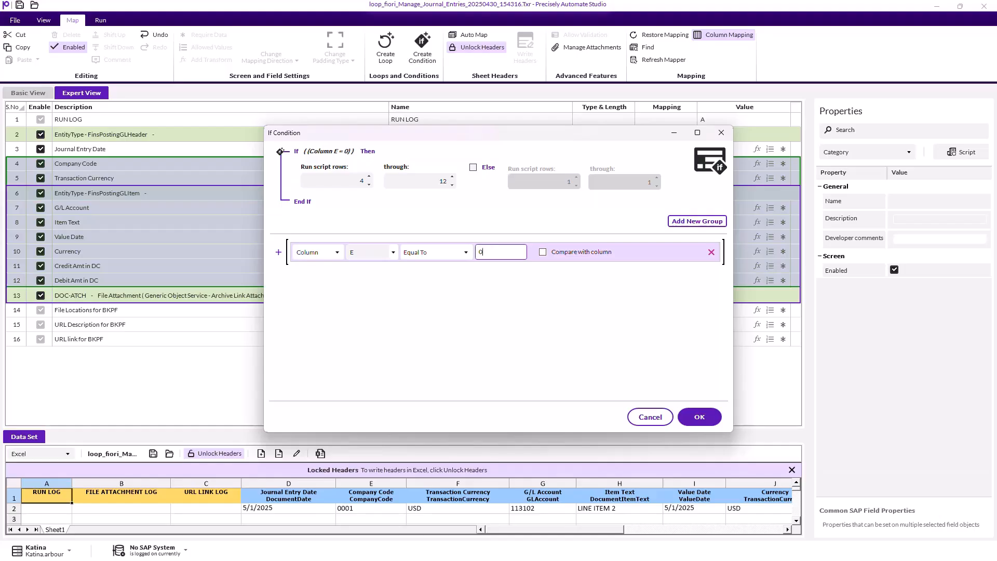
{"action": "type", "text": "001"}
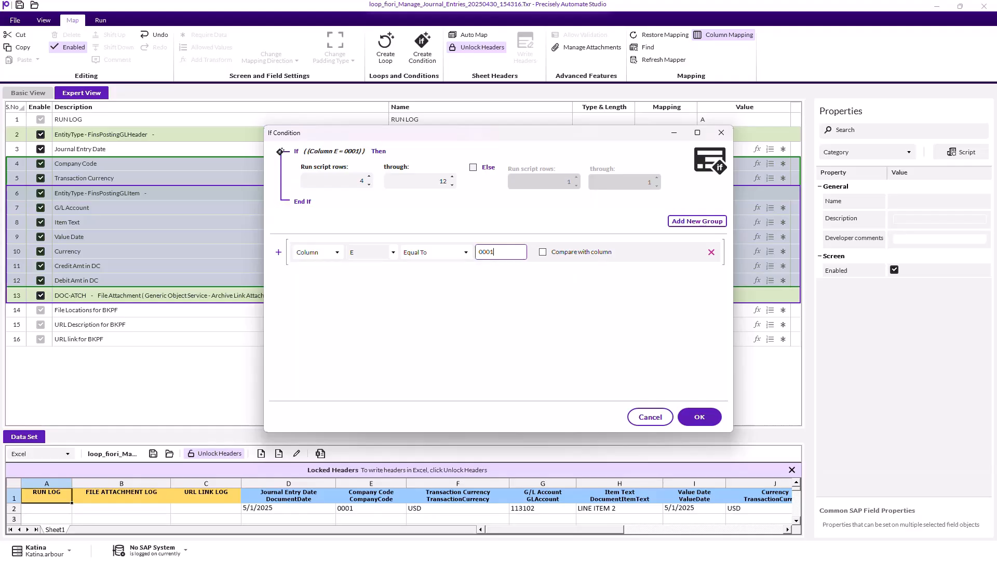
{"action": "left_click", "coordinate": [700, 416]}
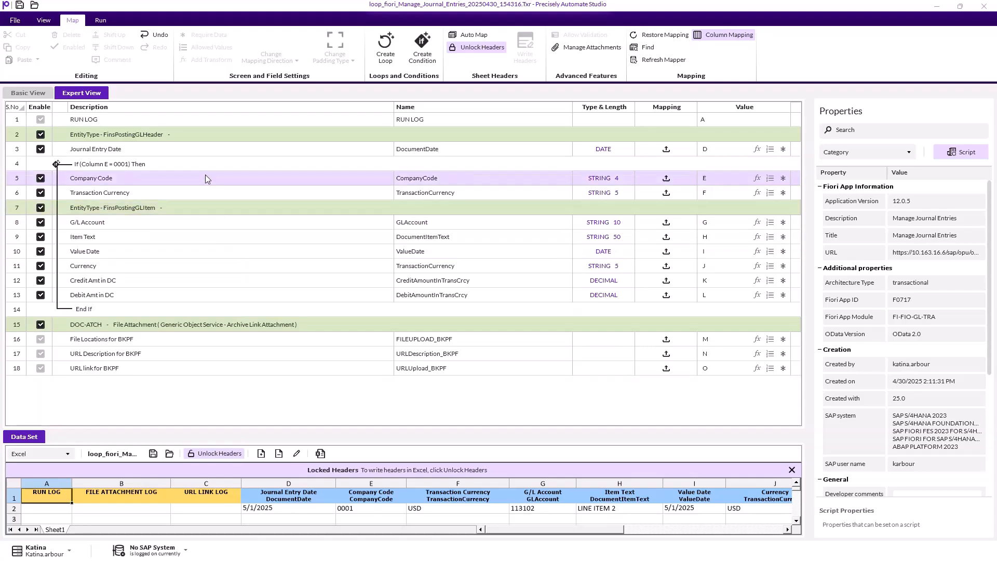
Step: Reopen the If condition in row 4 and add a new group that tests column E, CompanyCode
{"action": "left_click", "coordinate": [35, 167]}
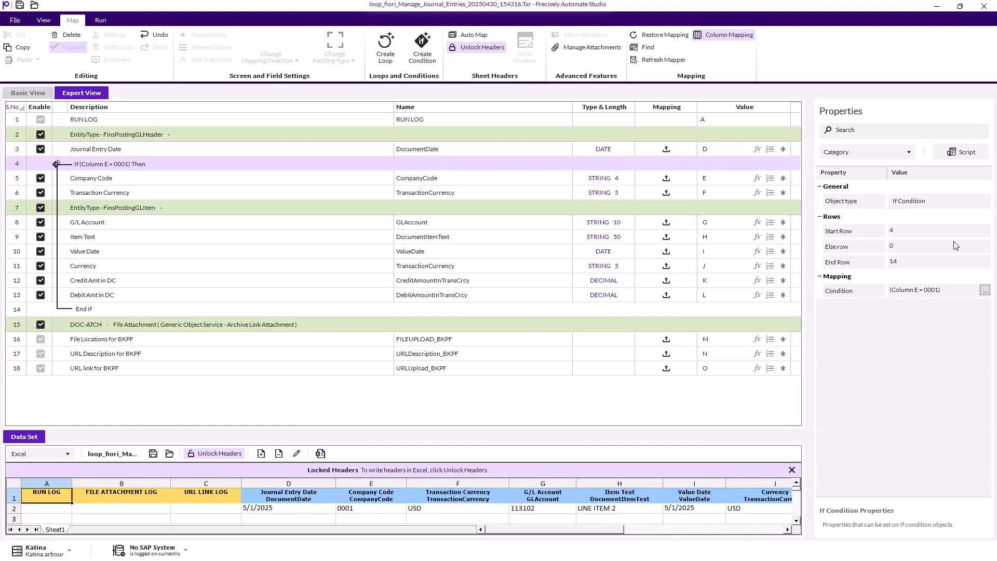
{"action": "double_click", "coordinate": [114, 162]}
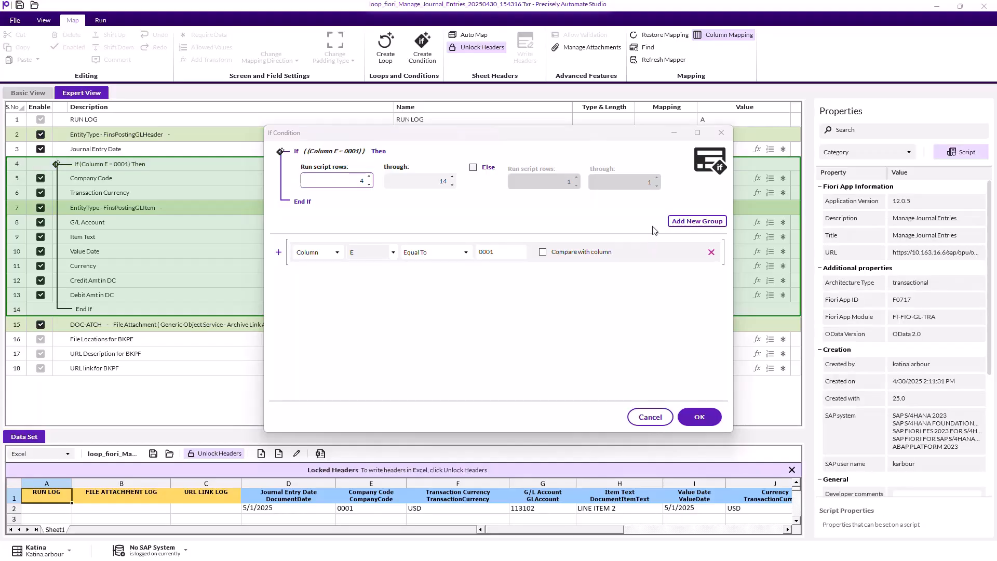
{"action": "left_click", "coordinate": [674, 227]}
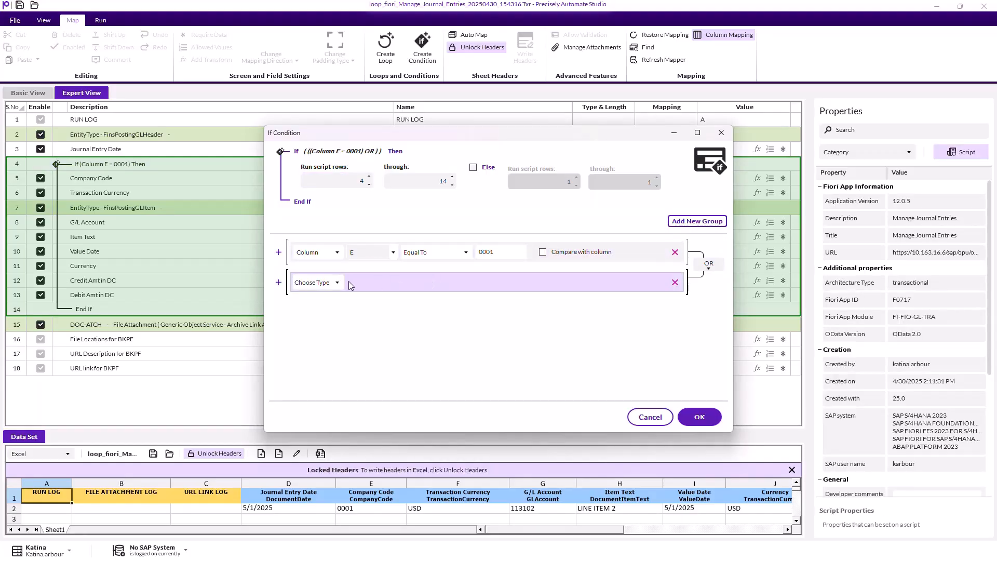
{"action": "left_click", "coordinate": [339, 283]}
{"action": "left_click", "coordinate": [342, 298]}
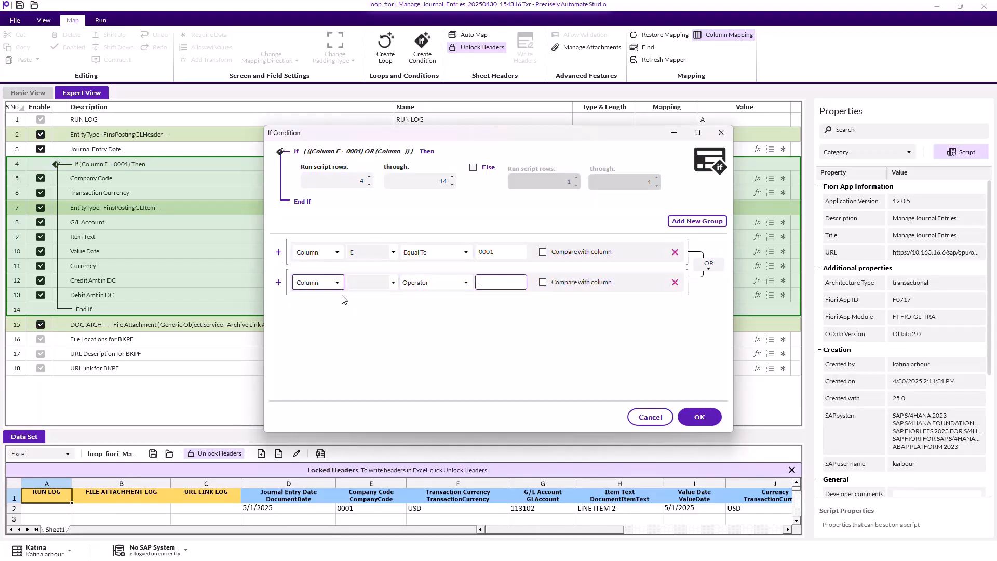
{"action": "left_click", "coordinate": [393, 284]}
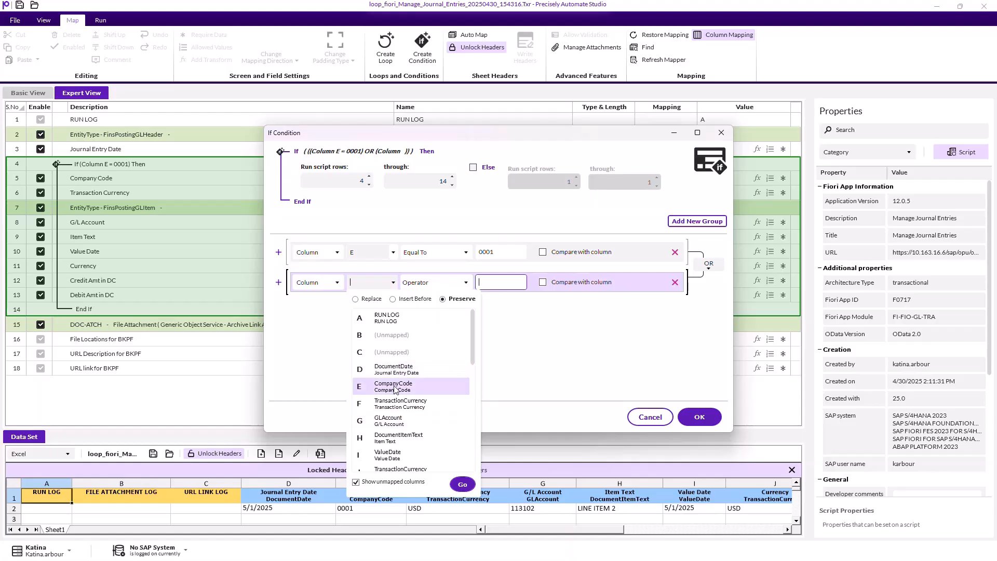
{"action": "left_click", "coordinate": [463, 484]}
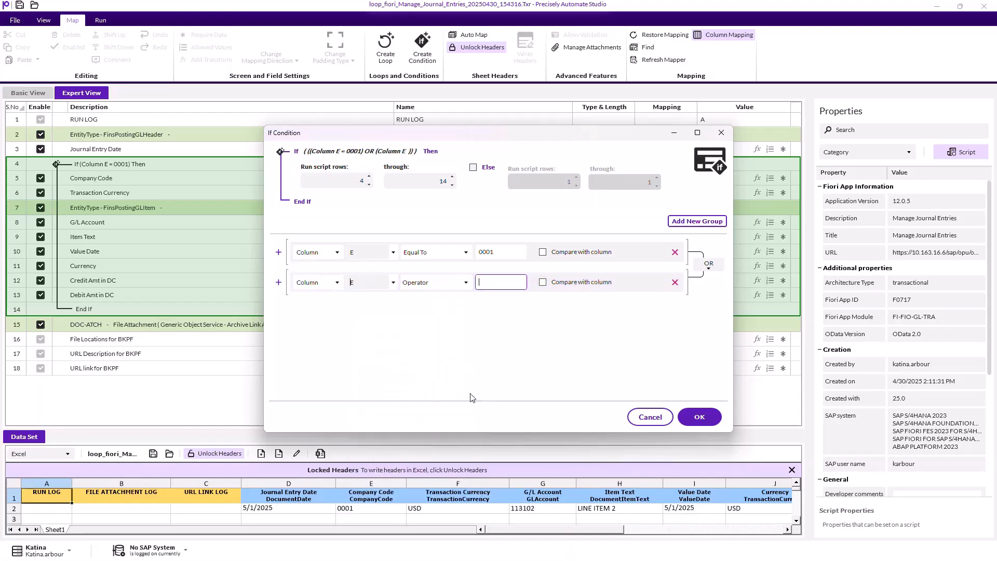
Step: Set the second group's comparison to Not Equal To 0001 and save the condition
{"action": "left_click", "coordinate": [457, 285]}
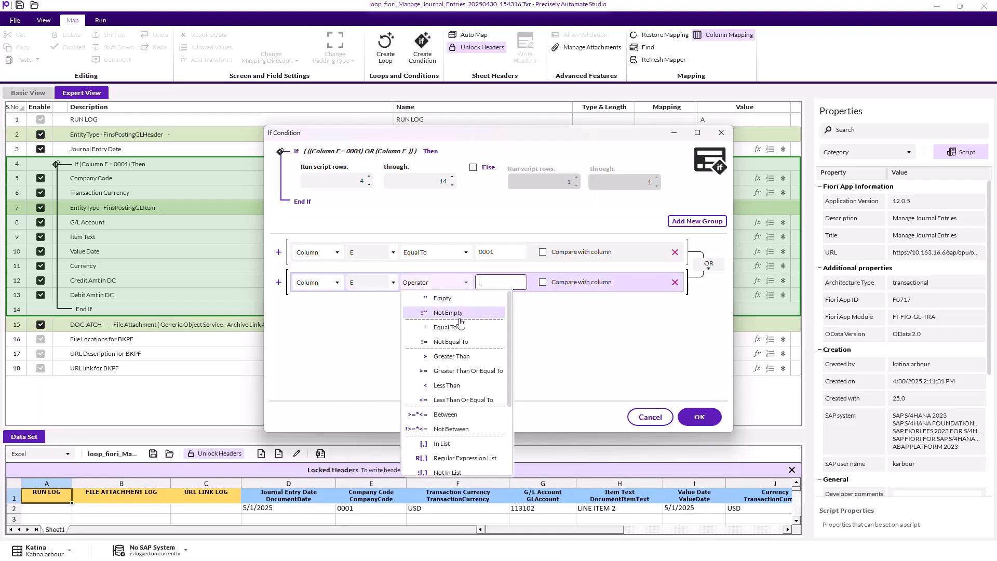
{"action": "left_click", "coordinate": [463, 342]}
{"action": "type", "text": "0001"}
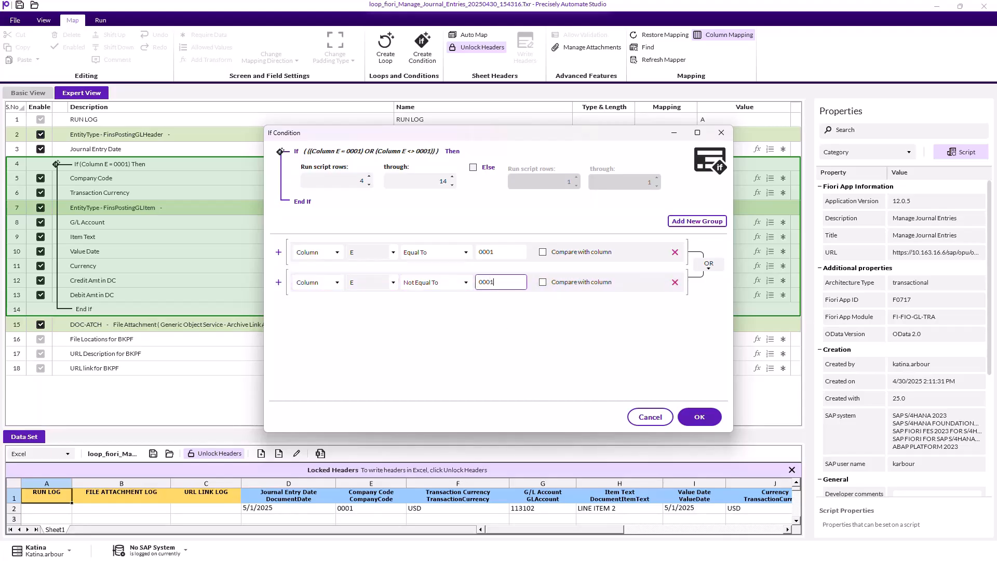
{"action": "key", "text": "Return"}
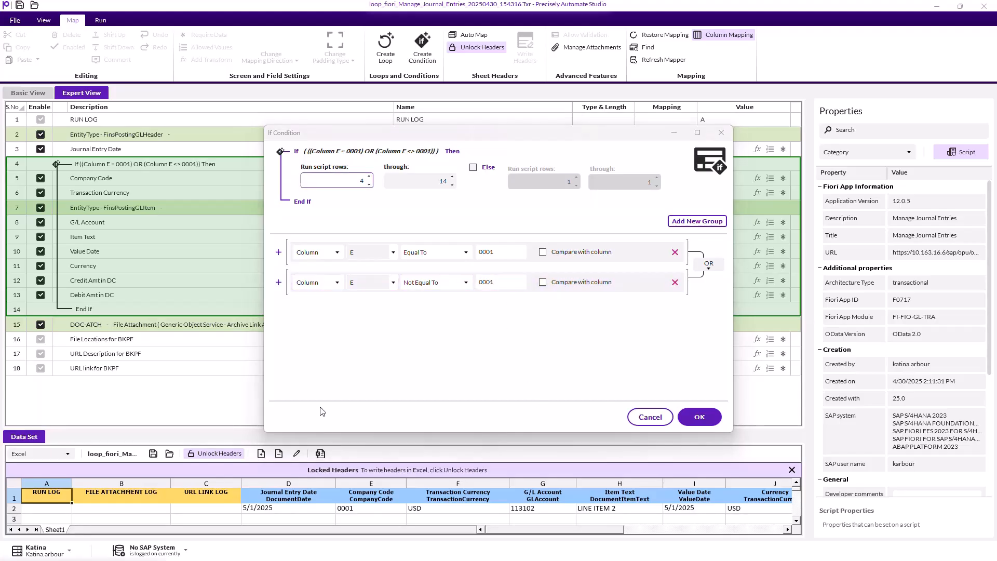
{"action": "left_click", "coordinate": [279, 284]}
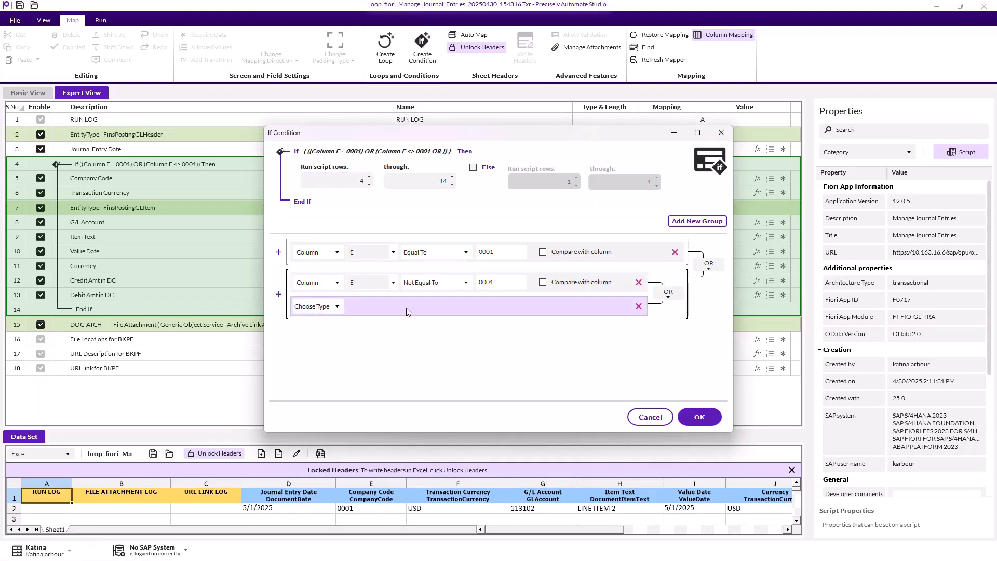
{"action": "left_click", "coordinate": [639, 307]}
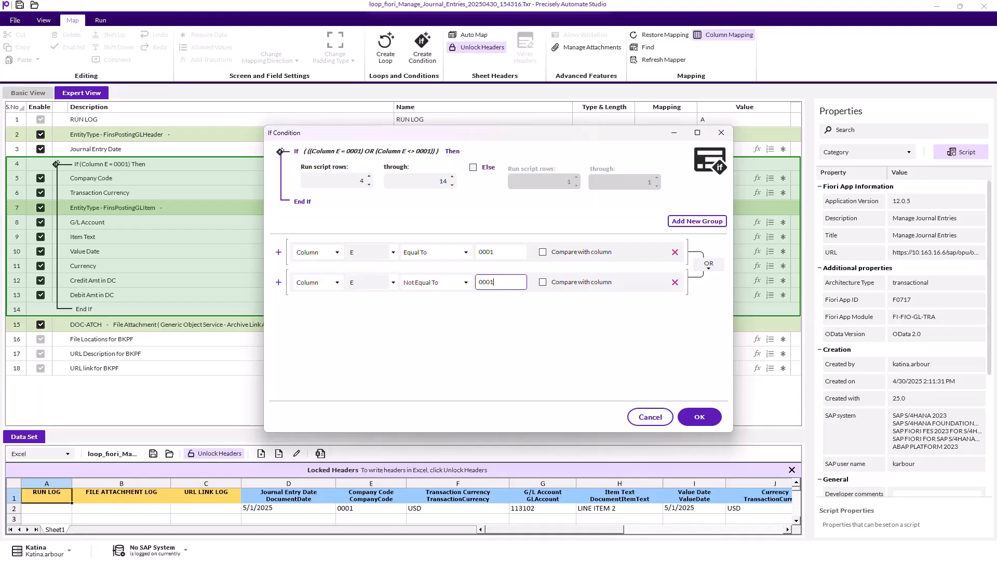
{"action": "left_click", "coordinate": [708, 265]}
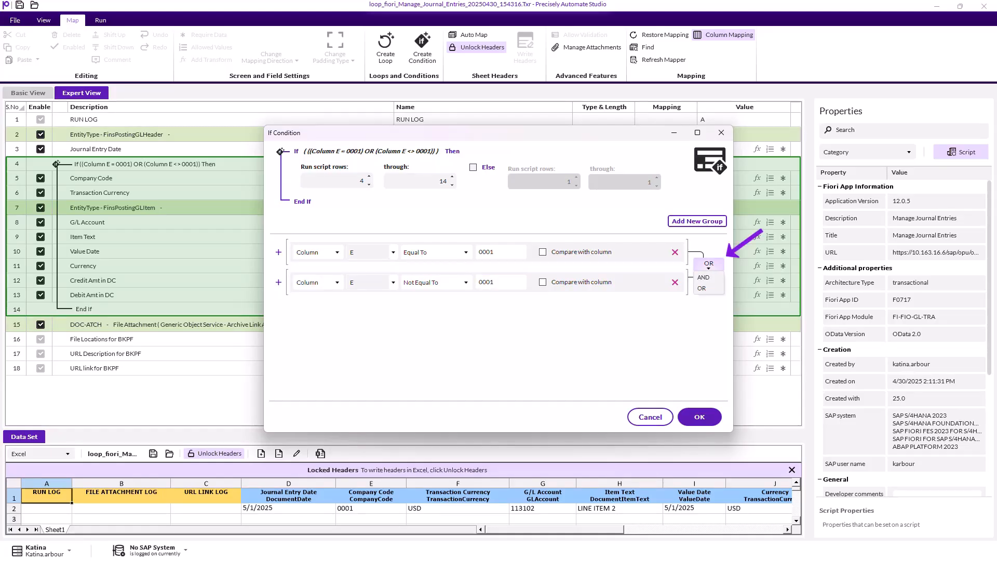
{"action": "left_click", "coordinate": [714, 278]}
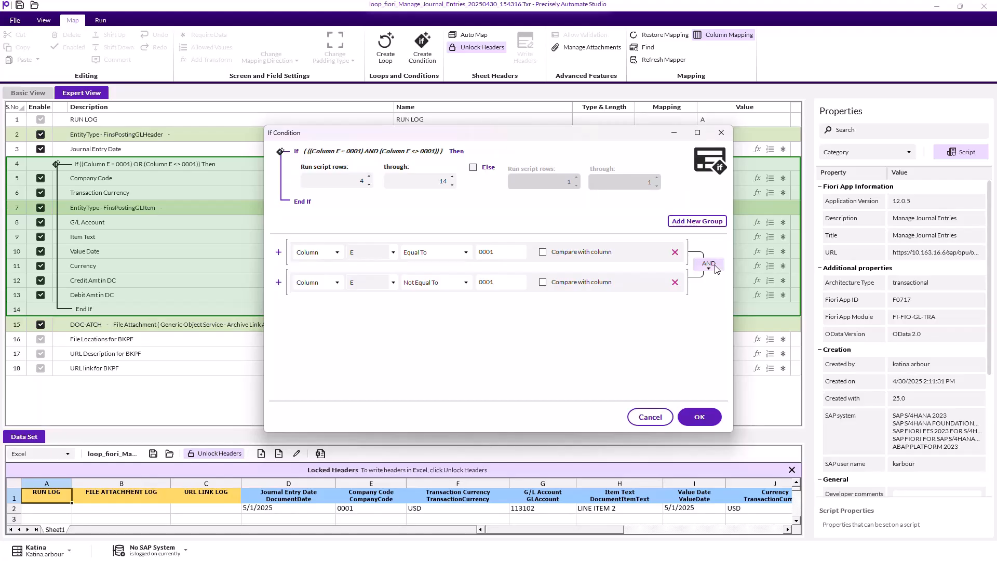
{"action": "left_click", "coordinate": [716, 268]}
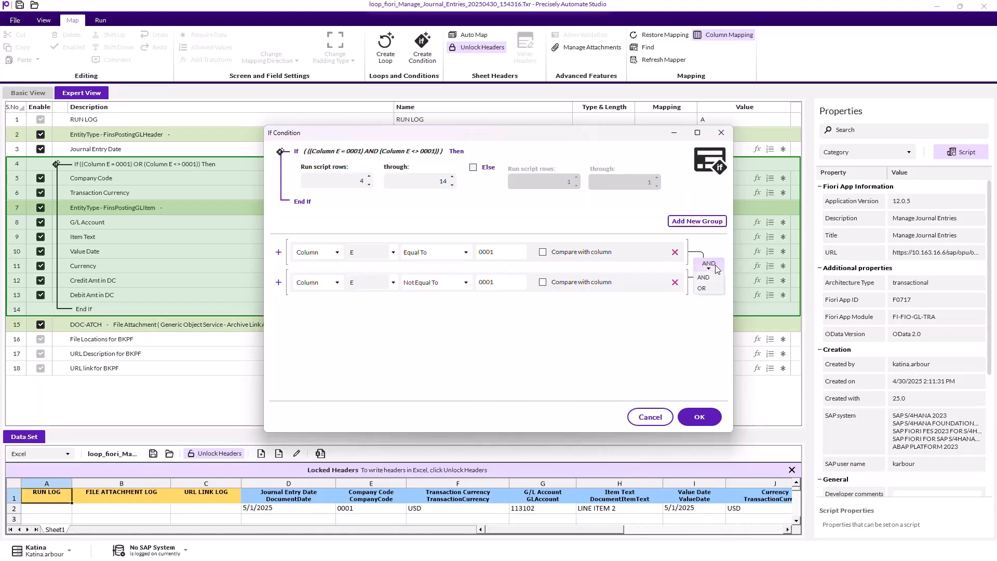
{"action": "left_click", "coordinate": [707, 292]}
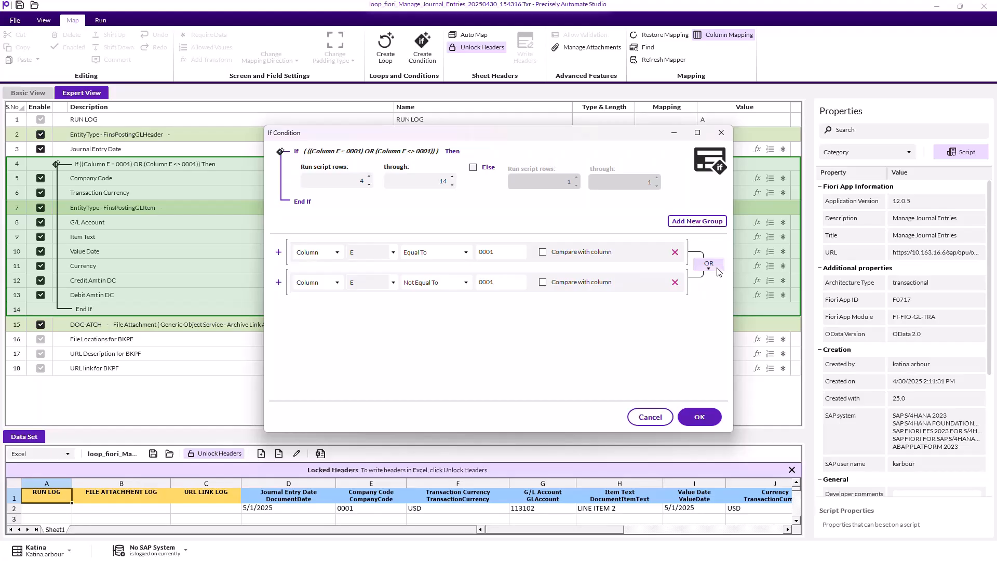
Step: Join the two condition groups with AND and save the If condition
{"action": "left_click", "coordinate": [717, 269]}
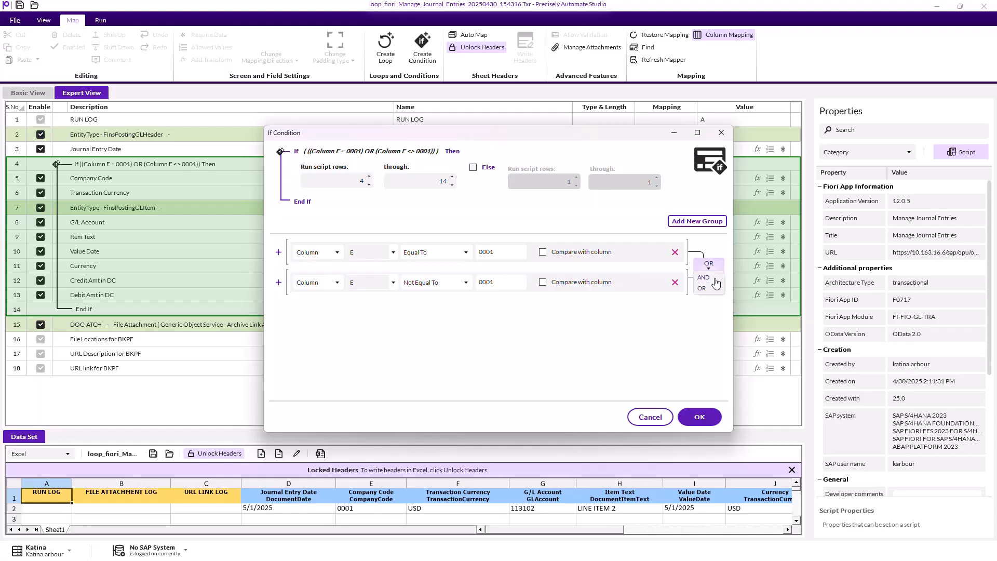
{"action": "left_click", "coordinate": [710, 280]}
{"action": "left_click", "coordinate": [699, 416]}
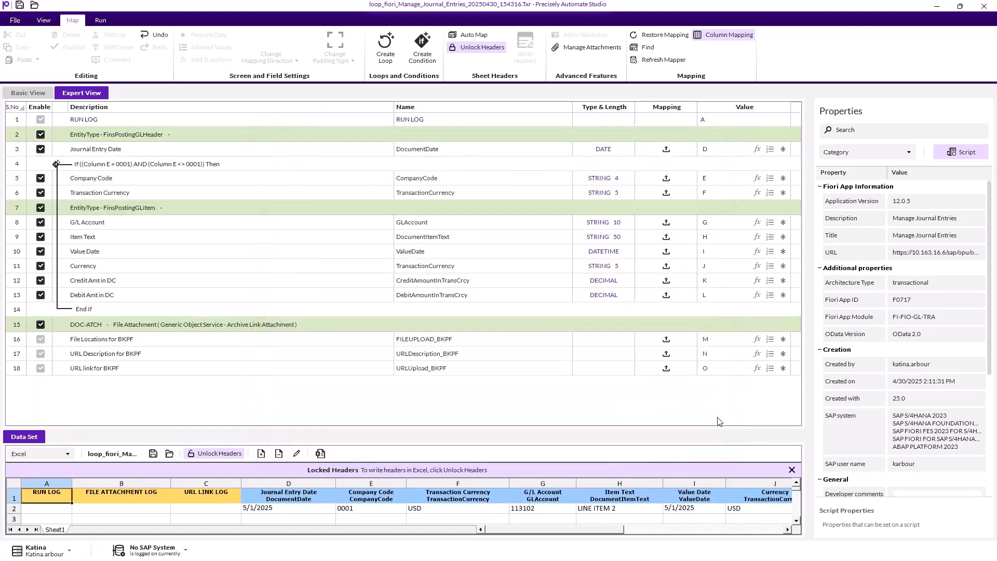
Step: Select script rows 3 through 18, from Journal Entry Date to URL link for BKPF, and start a new If condition around them
{"action": "left_click", "coordinate": [151, 155]}
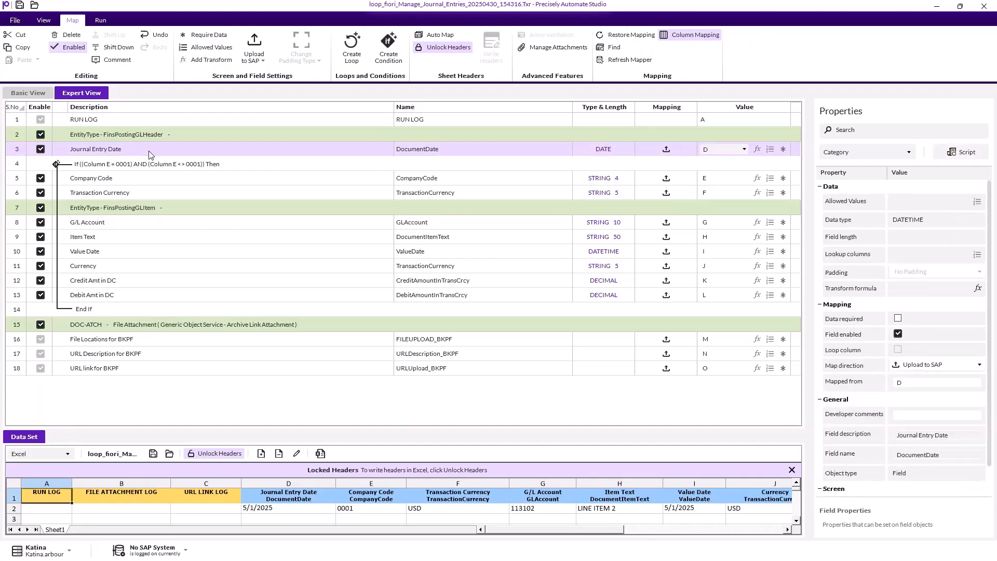
{"action": "left_click_drag", "start_coordinate": [148, 154], "coordinate": [176, 340]}
{"action": "left_click_drag", "start_coordinate": [186, 432], "coordinate": [193, 419]}
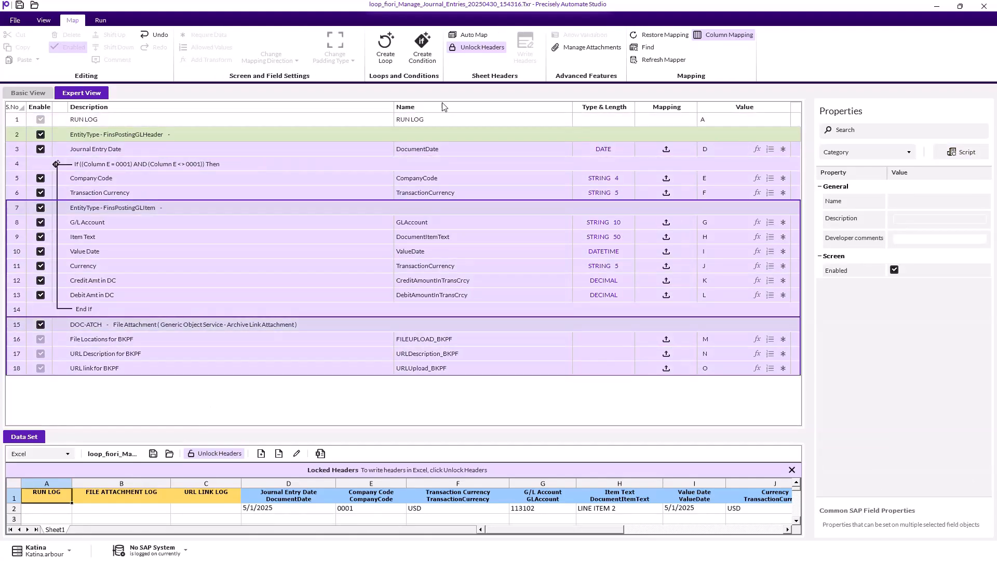
{"action": "left_click", "coordinate": [416, 53]}
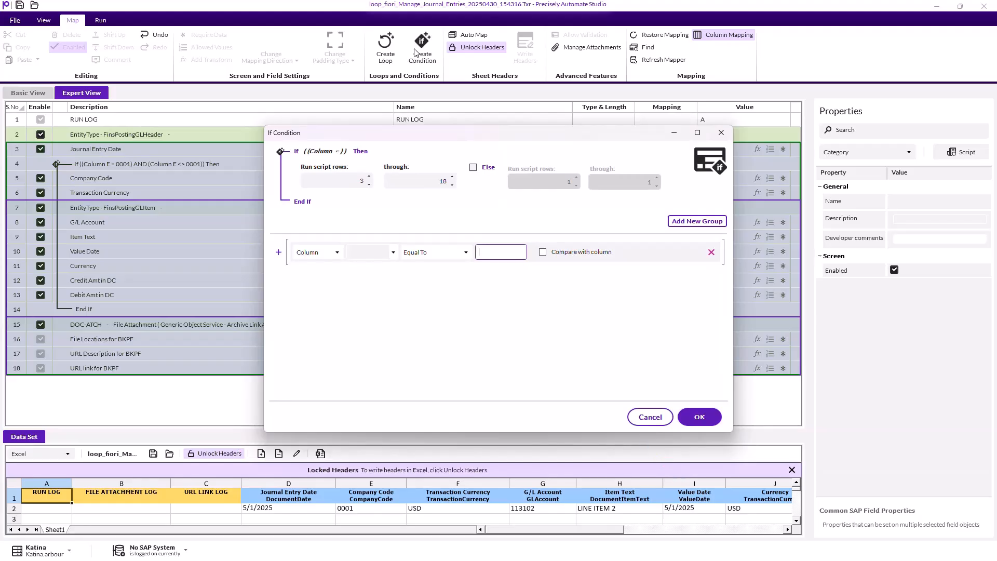
Step: Make the new condition test column D, DocumentDate, with the column mapping option left on Preserve
{"action": "left_click", "coordinate": [341, 257]}
{"action": "left_click", "coordinate": [341, 256]}
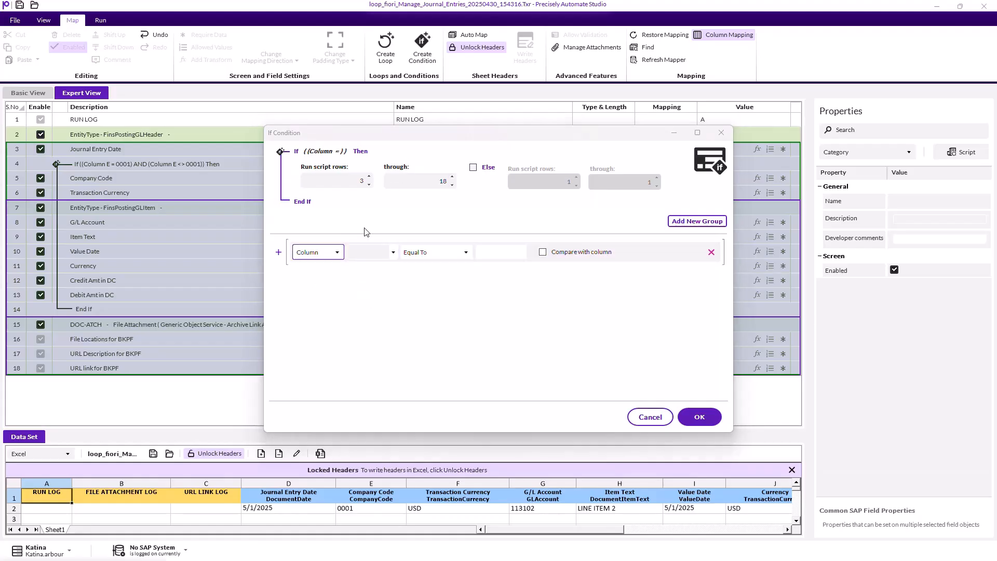
{"action": "left_click", "coordinate": [374, 255]}
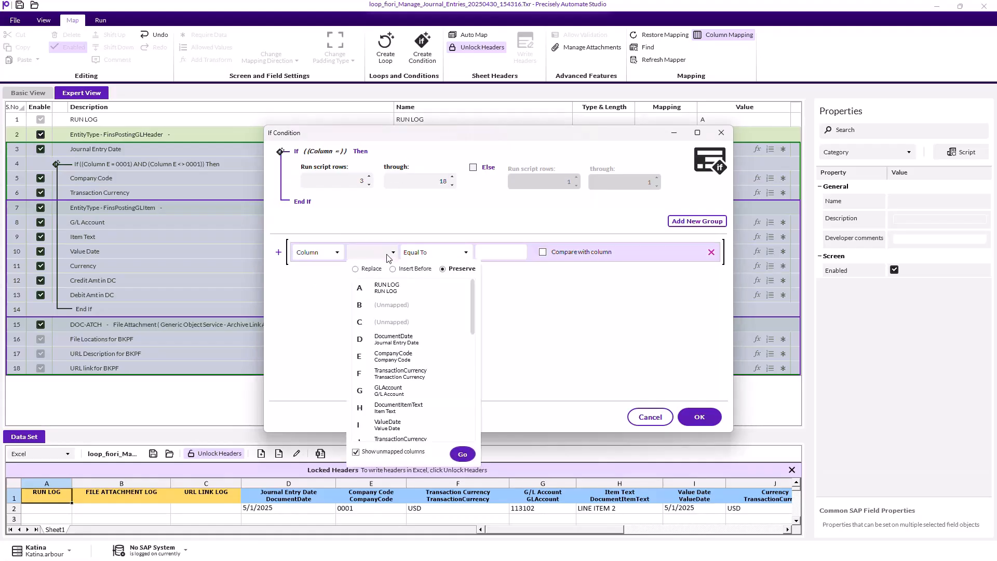
{"action": "left_click", "coordinate": [398, 344]}
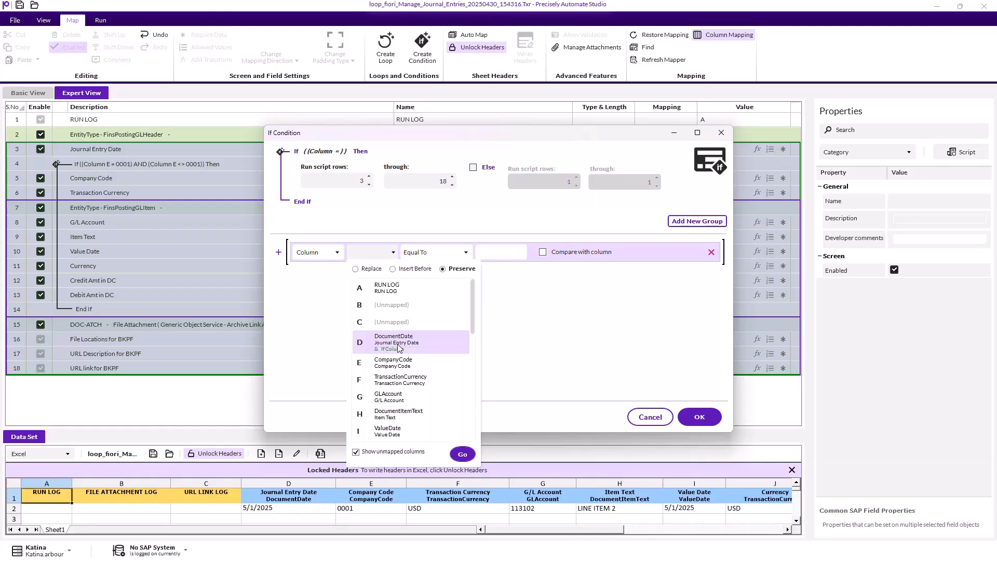
{"action": "left_click", "coordinate": [462, 453]}
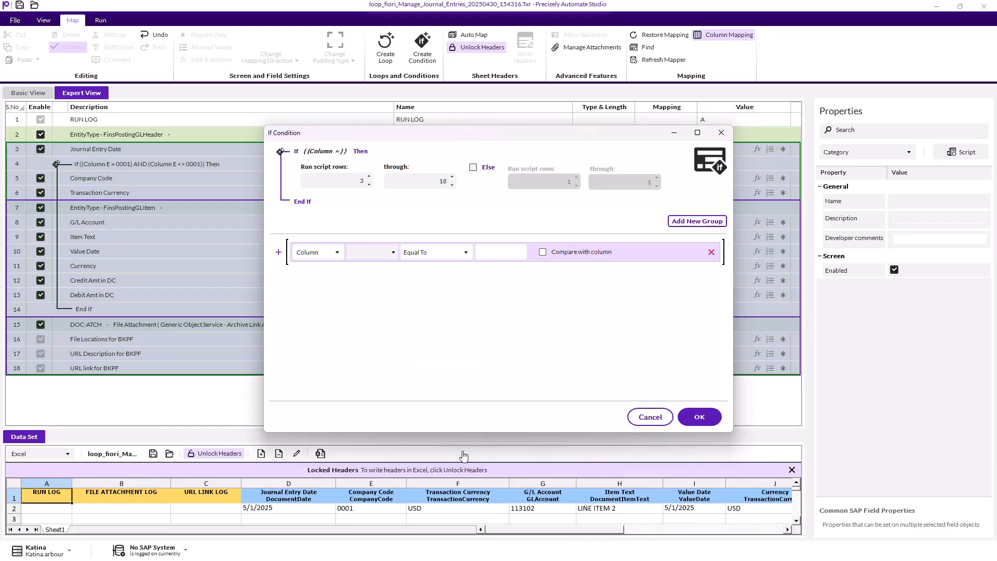
Step: Require column D to be Equal To column I, ValueDate, using a column comparison, and save the If condition
{"action": "left_click", "coordinate": [453, 253]}
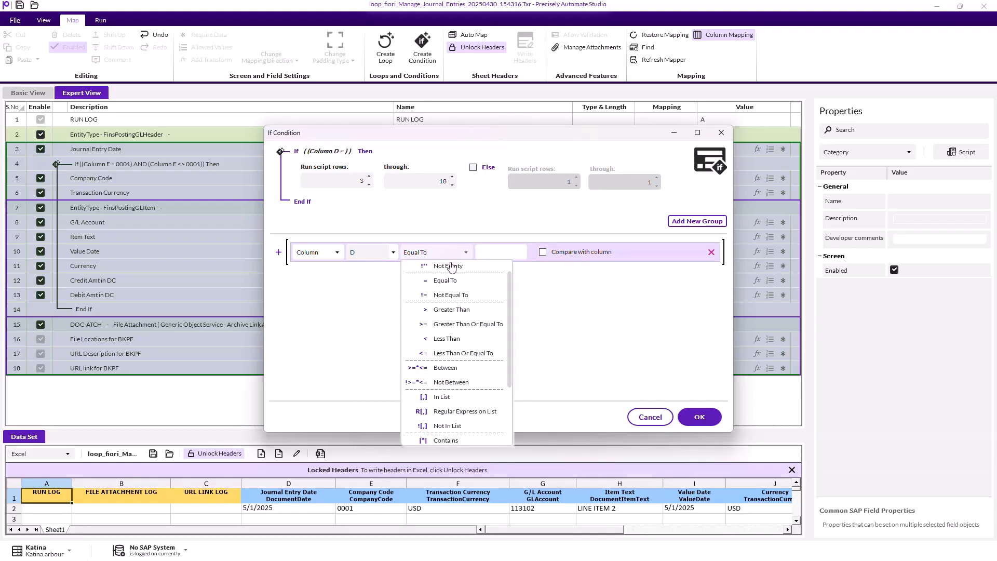
{"action": "left_click", "coordinate": [445, 281]}
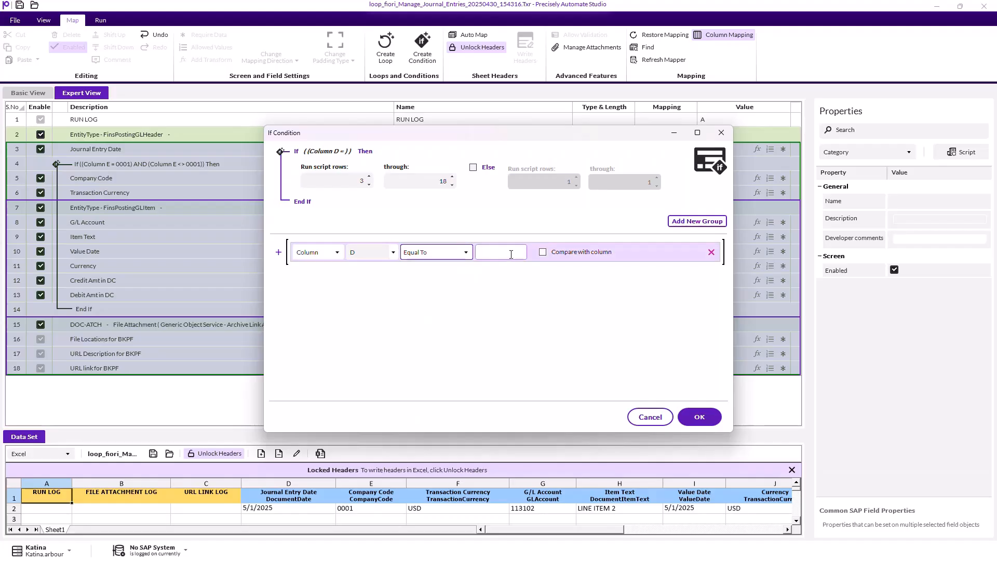
{"action": "left_click", "coordinate": [542, 252]}
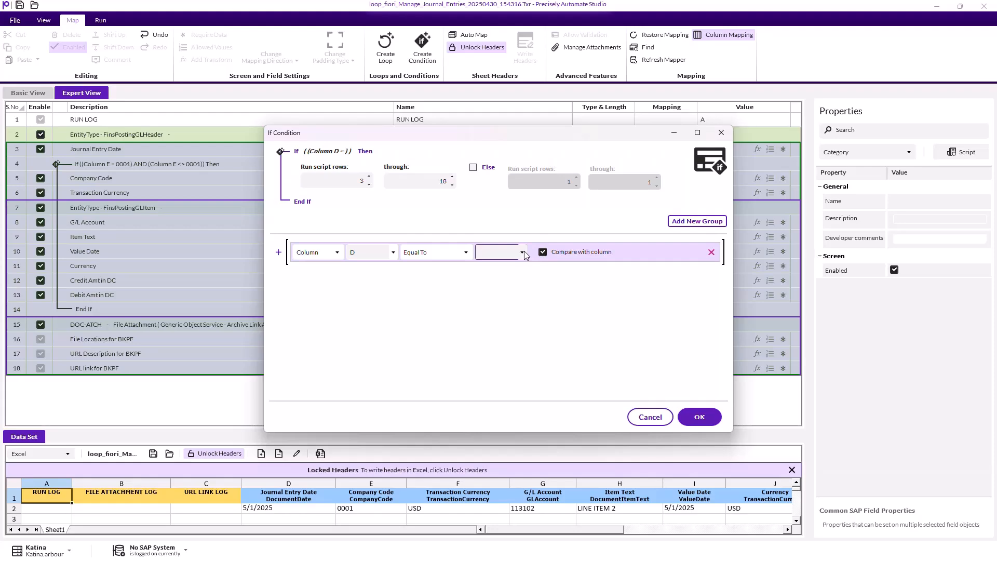
{"action": "left_click", "coordinate": [523, 253]}
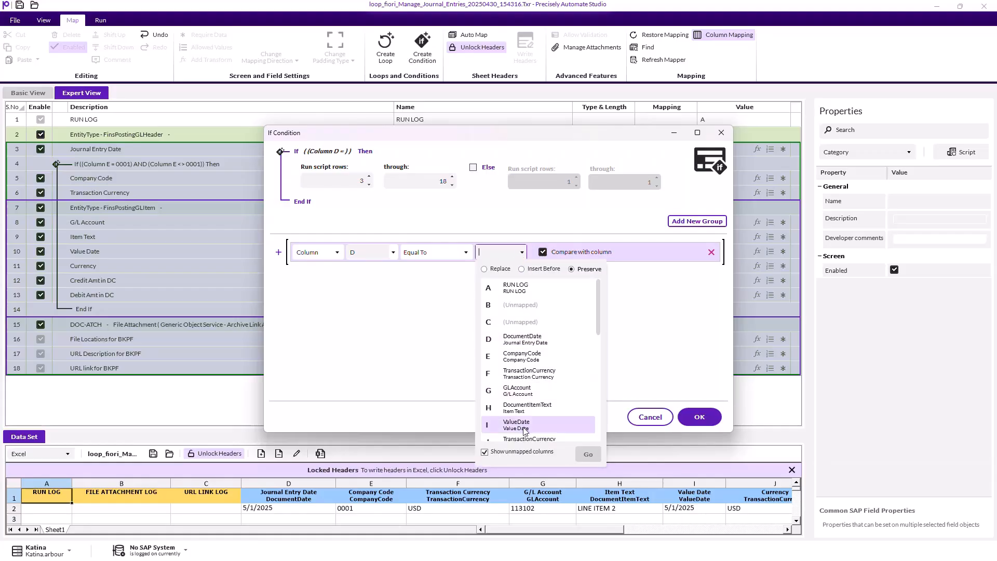
{"action": "left_click", "coordinate": [589, 455]}
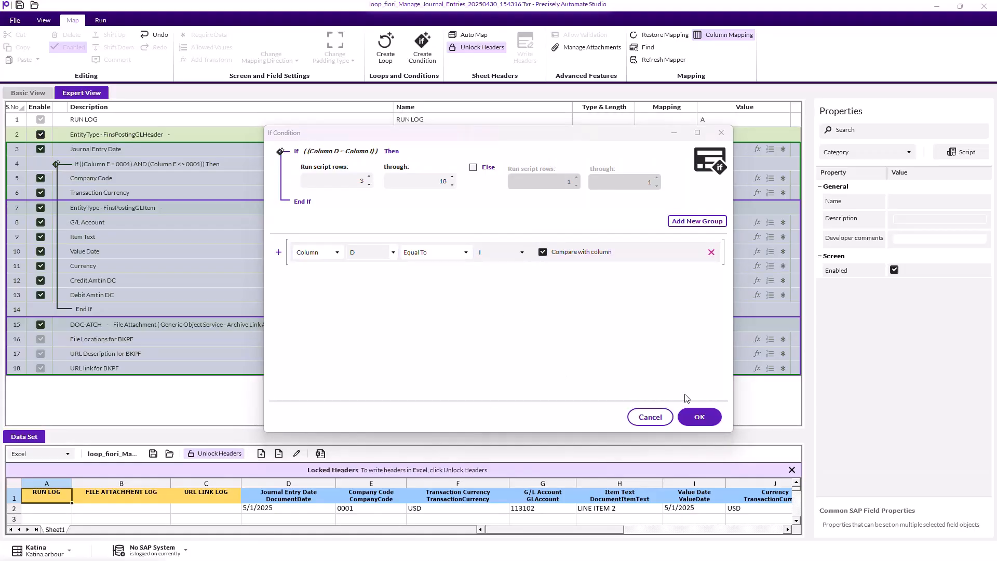
{"action": "left_click", "coordinate": [694, 418]}
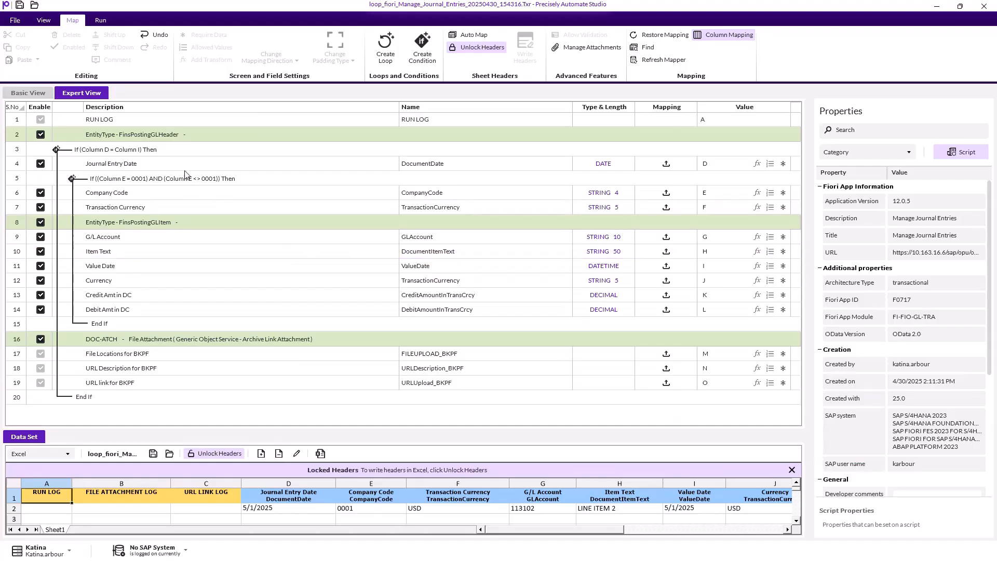
Step: Reopen the If condition in row 3, examine the Replace, Insert Before and Preserve mapping options for its tested column, and close it with Preserve selected
{"action": "double_click", "coordinate": [111, 150]}
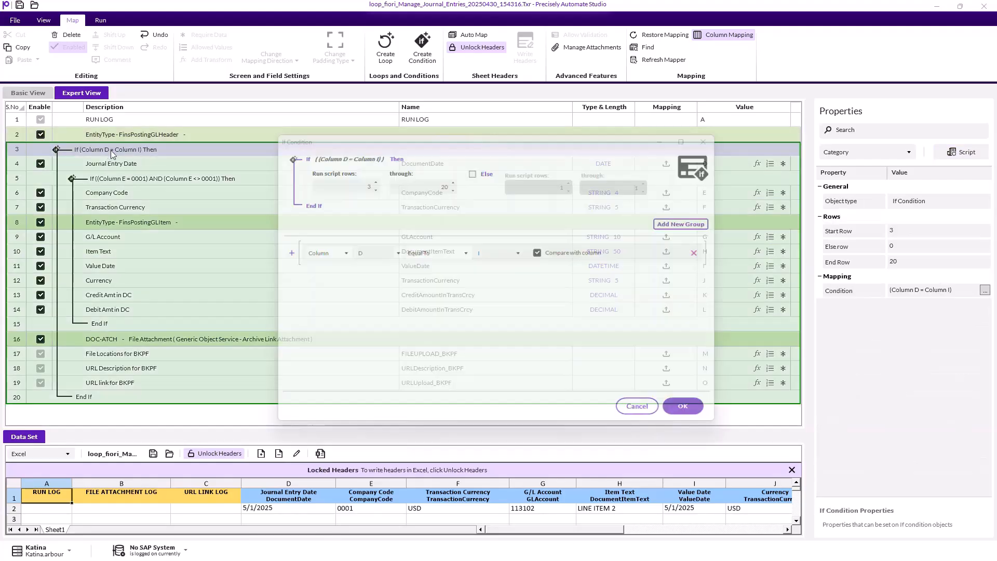
{"action": "left_click", "coordinate": [393, 253]}
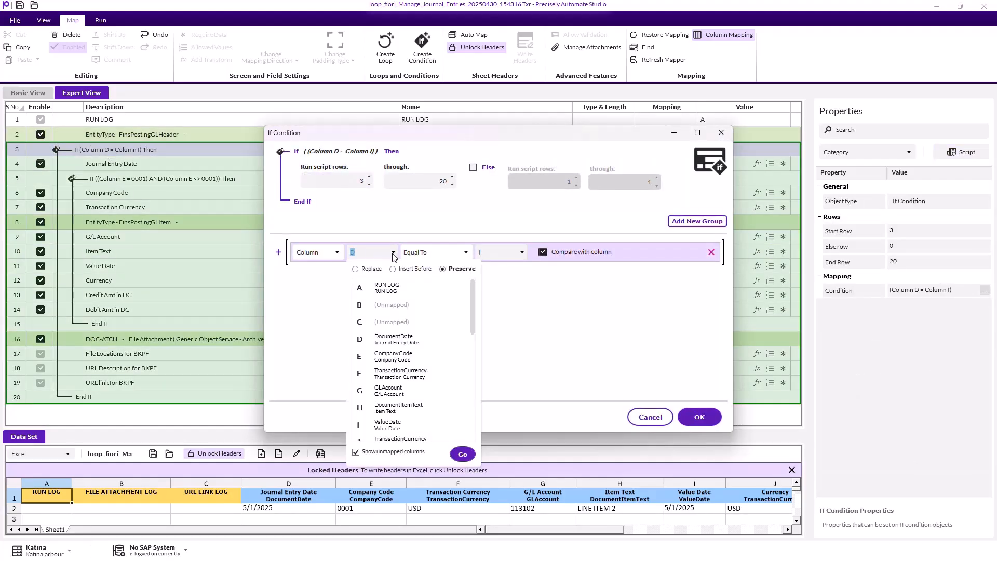
{"action": "left_click", "coordinate": [394, 268]}
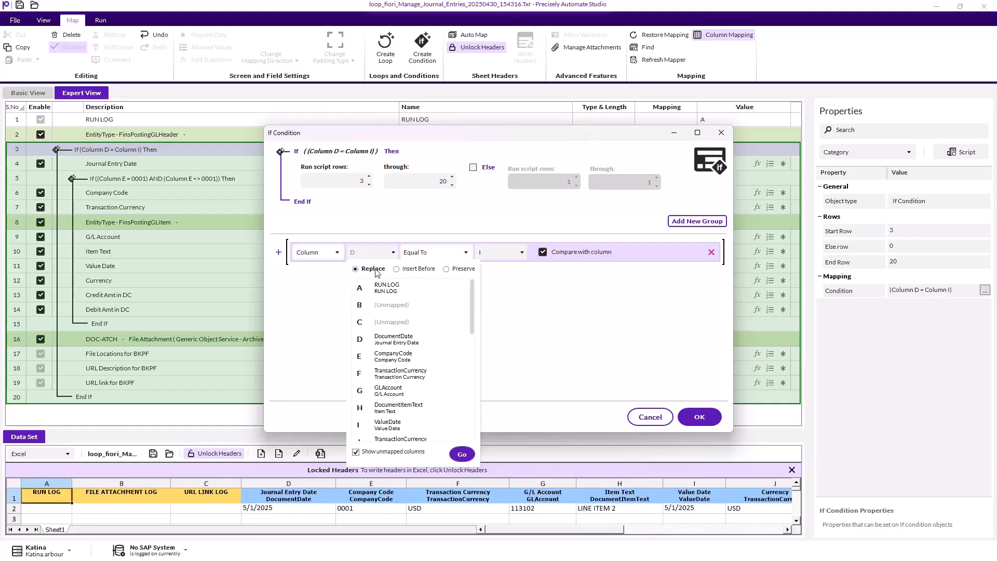
{"action": "left_click", "coordinate": [460, 269]}
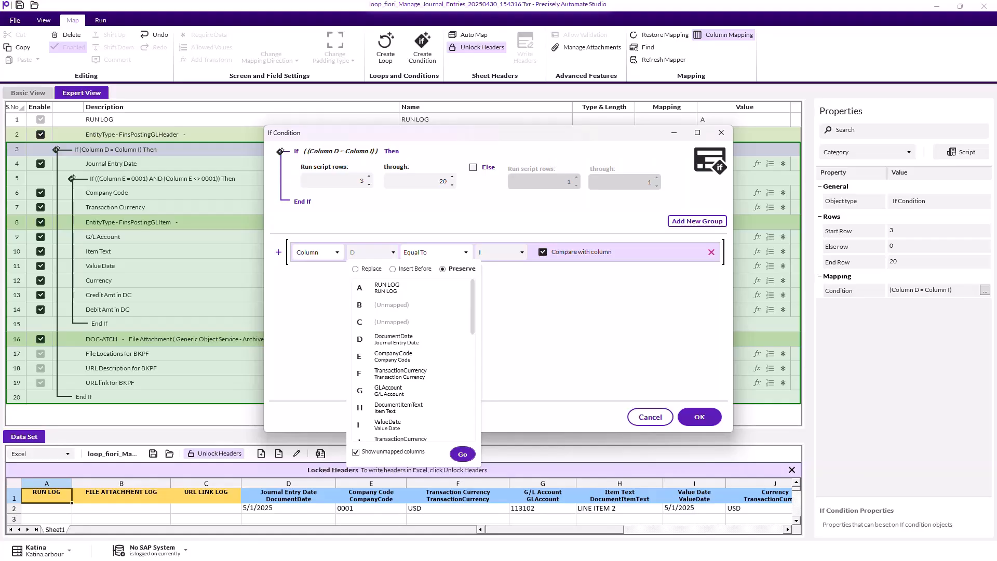
{"action": "left_click", "coordinate": [356, 269]}
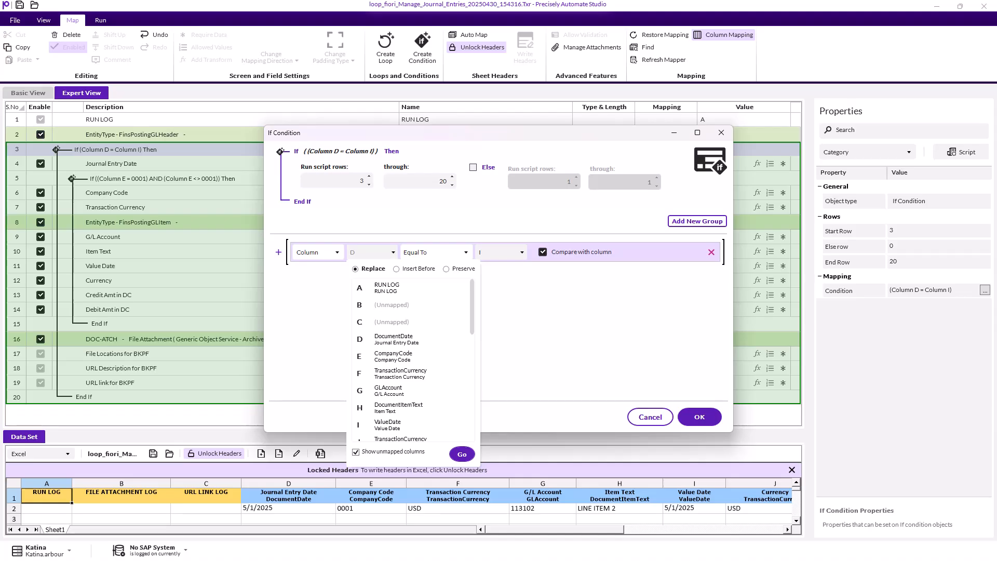
{"action": "left_click", "coordinate": [397, 269]}
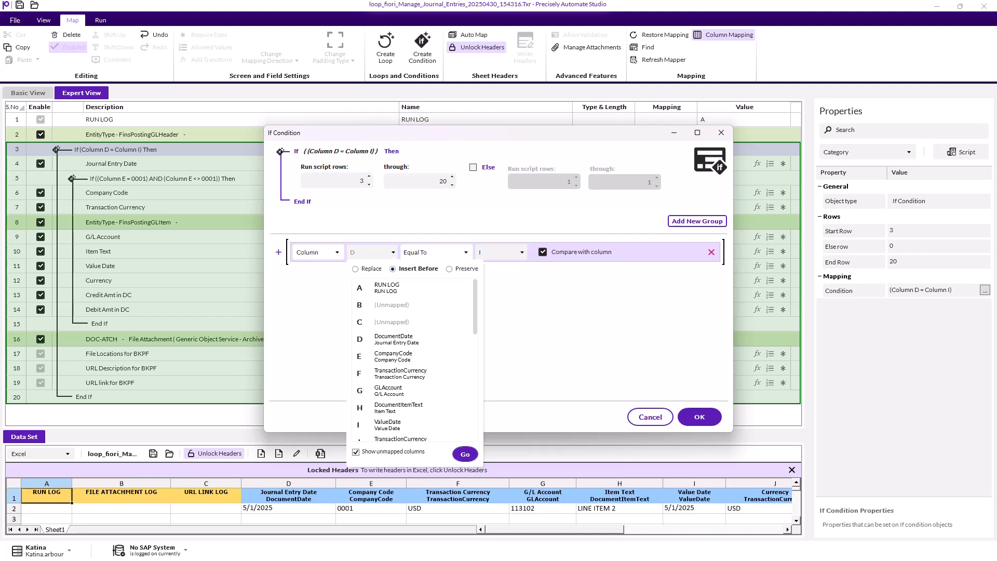
{"action": "left_click", "coordinate": [450, 269]}
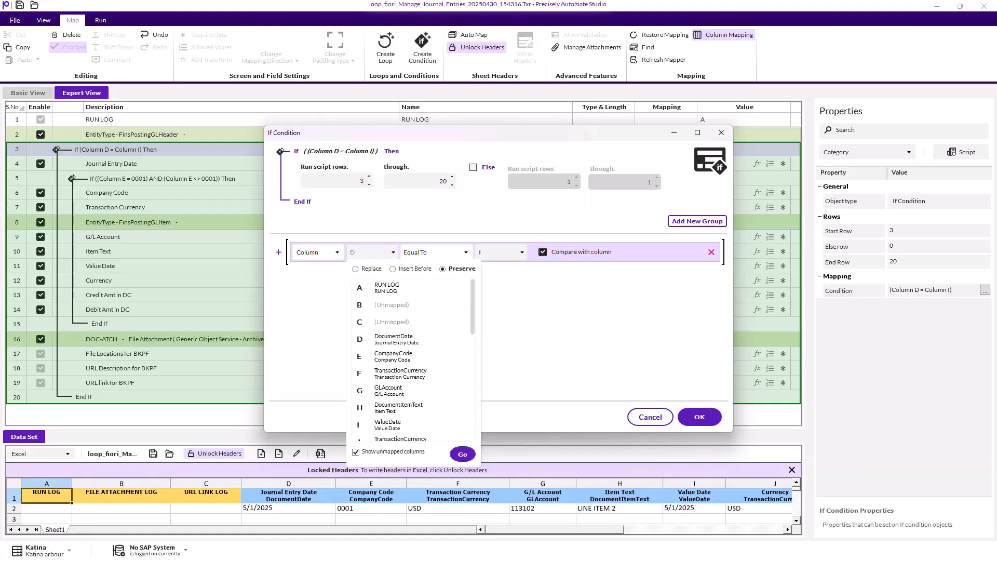
{"action": "left_click", "coordinate": [700, 417]}
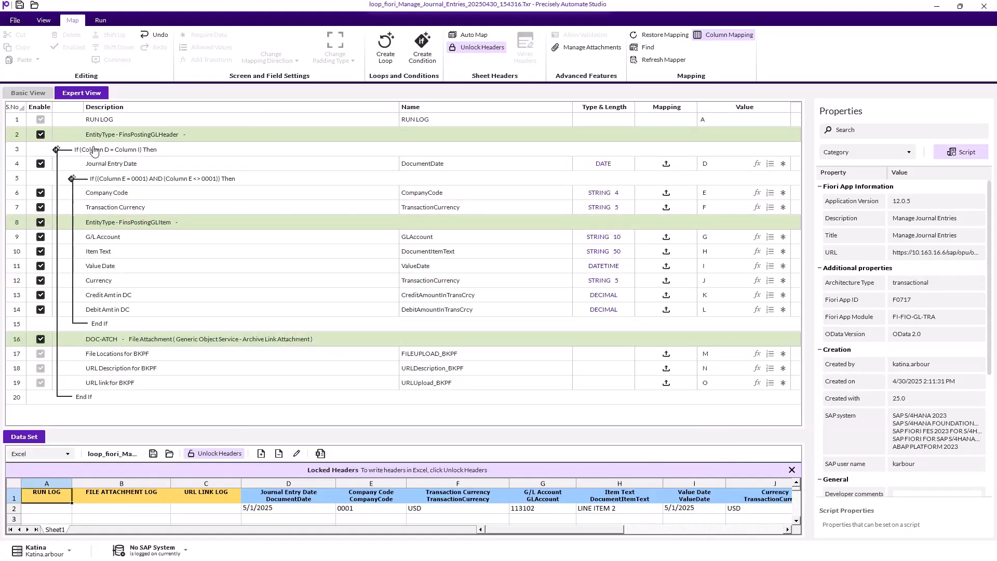
Step: Delete the outer If condition in row 3 that compares column D with column I
{"action": "right_click", "coordinate": [54, 150]}
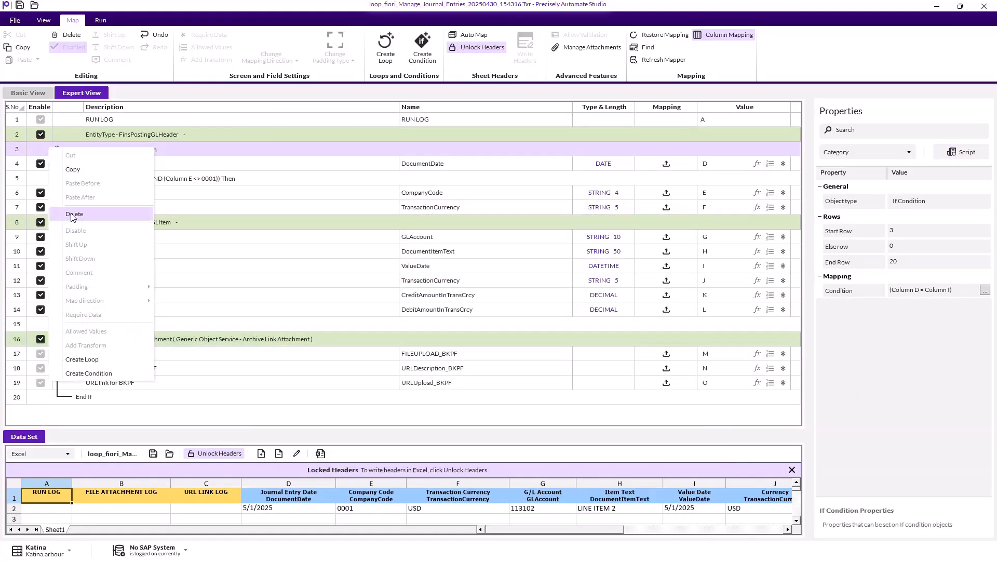
{"action": "left_click", "coordinate": [73, 215]}
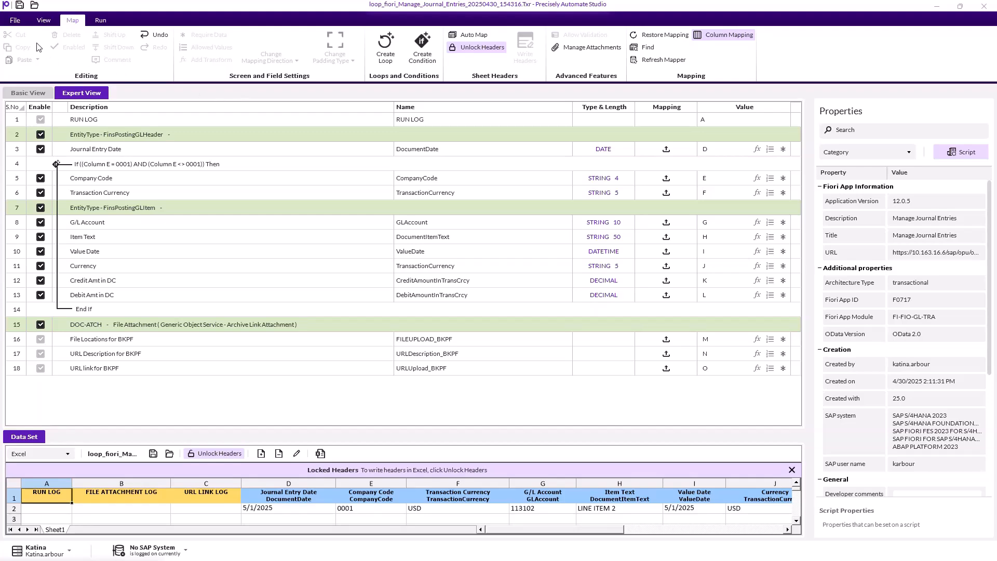
Step: Set the data read preference to As stored in the application's data settings, save the options, and return to the script mapping
{"action": "left_click", "coordinate": [15, 21]}
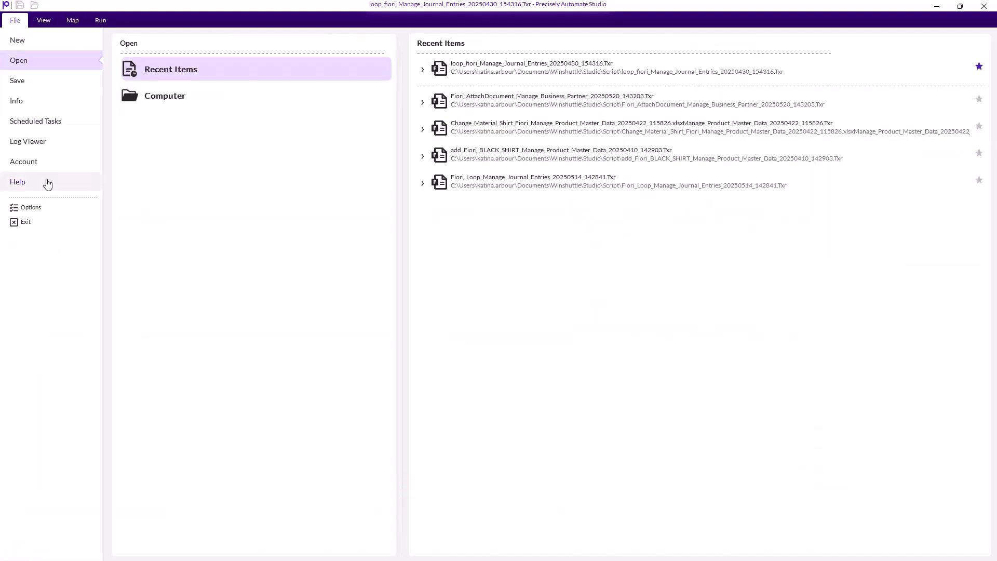
{"action": "left_click", "coordinate": [46, 210]}
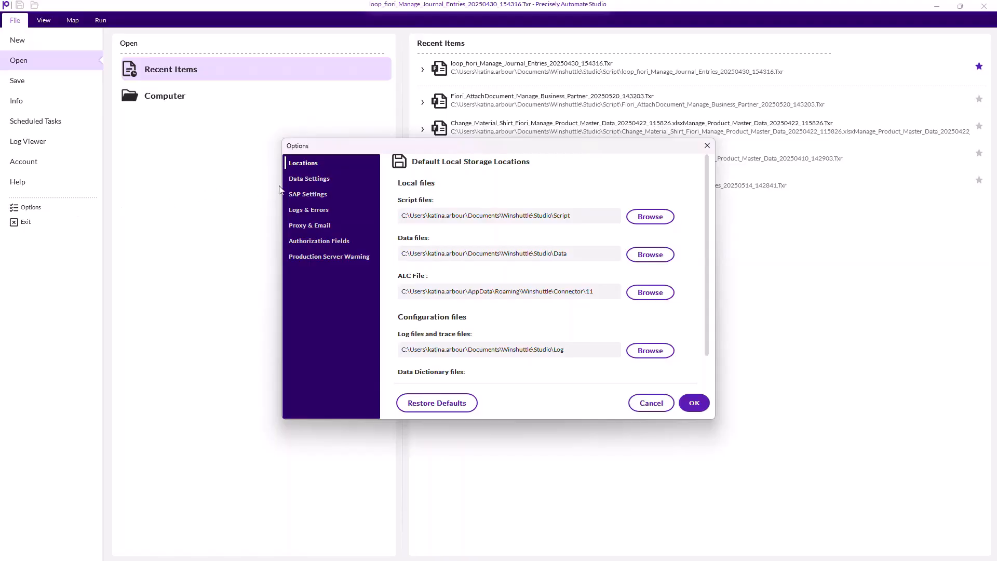
{"action": "left_click", "coordinate": [312, 181]}
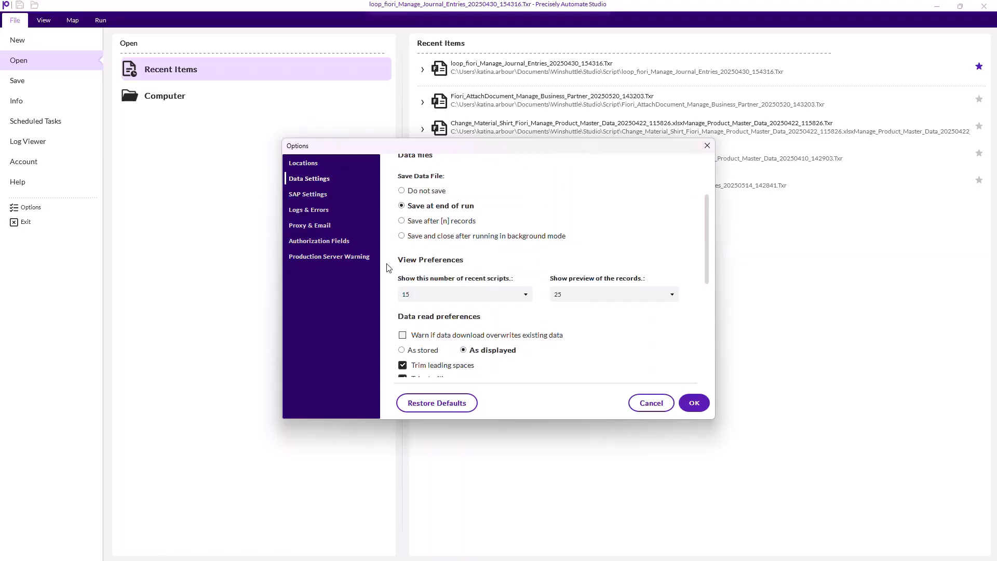
{"action": "scroll", "coordinate": [386, 267], "scroll_direction": "down", "scroll_amount": 3}
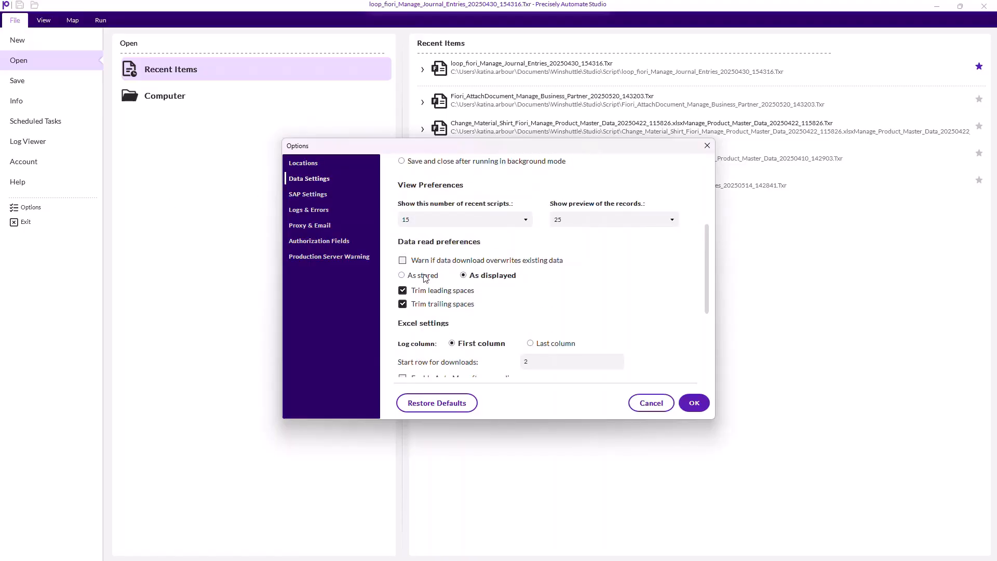
{"action": "left_click", "coordinate": [402, 276]}
{"action": "left_click", "coordinate": [704, 405]}
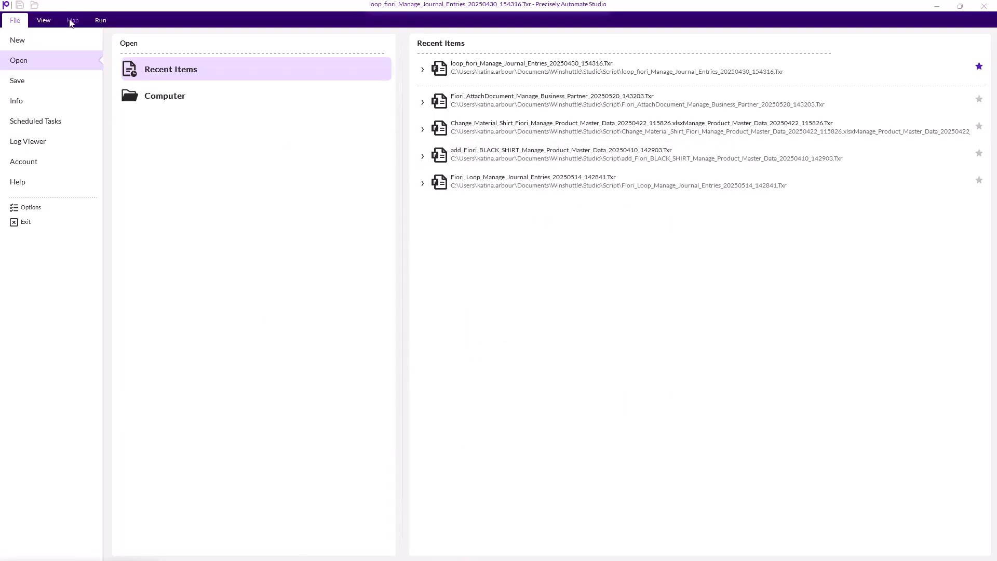
{"action": "left_click", "coordinate": [72, 21]}
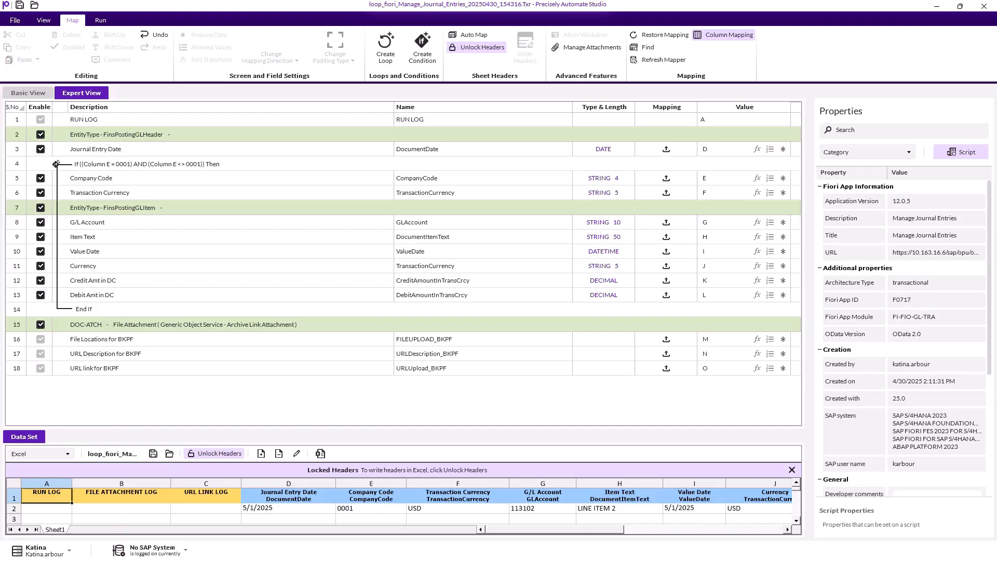